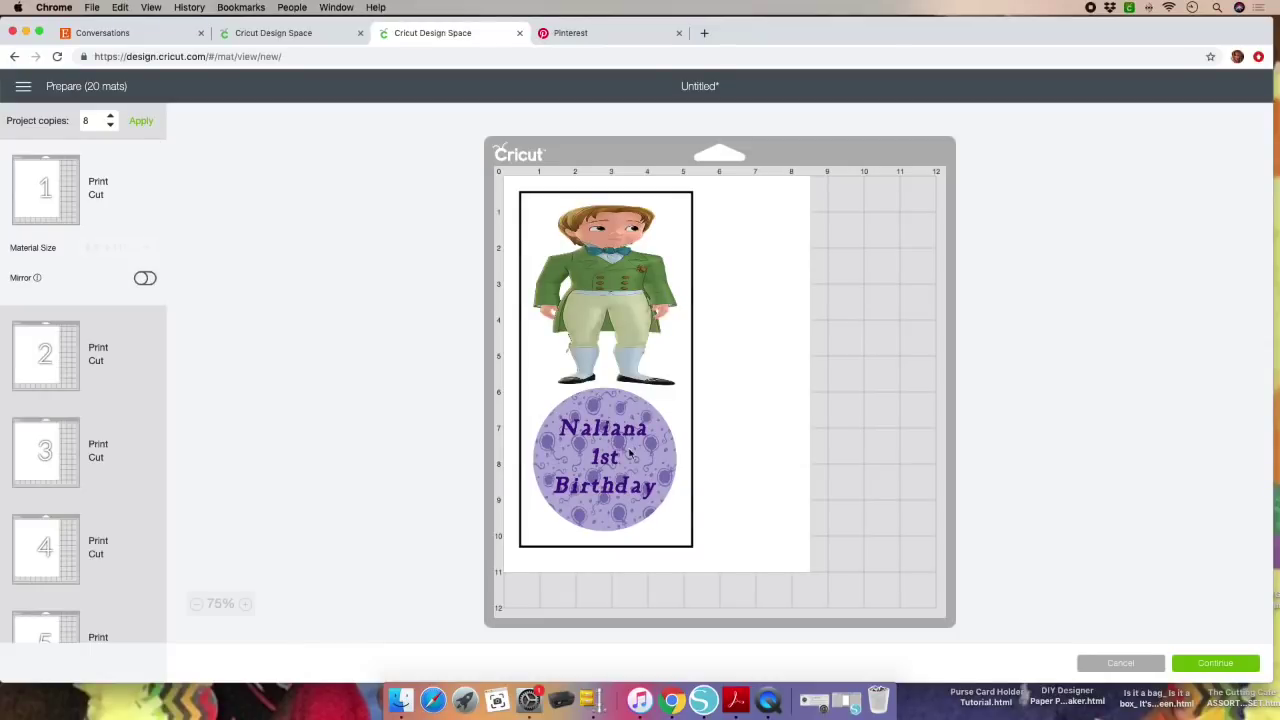
- Hide the flattened purple birthday circle on the canvas, leaving only the Princess Sofia characters for printing
scroll(99, 316, "down", 10)
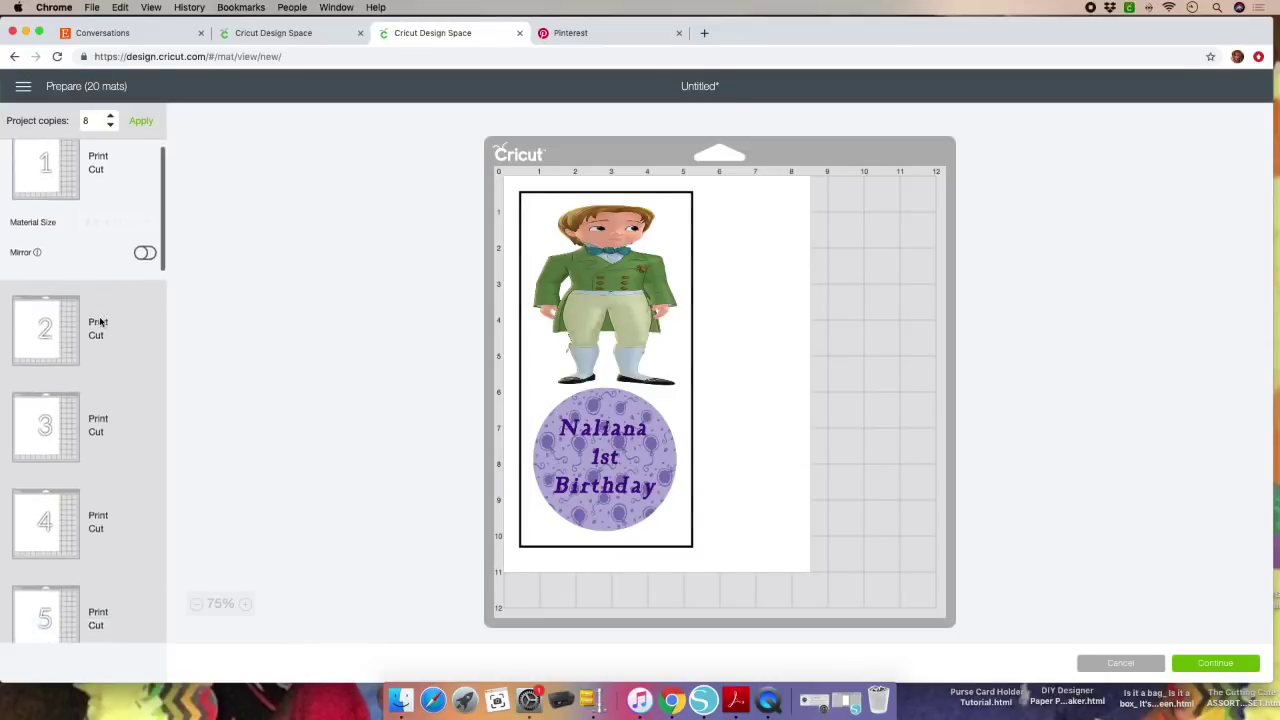
scroll(99, 316, "down", 15)
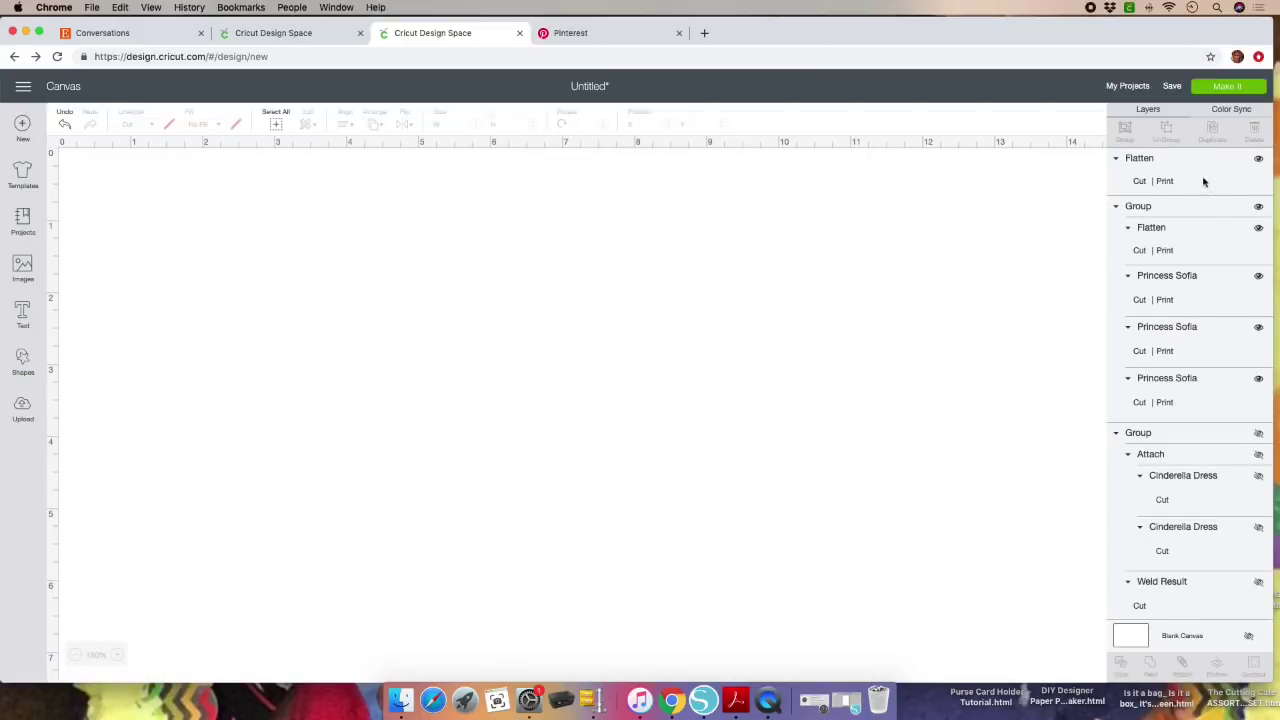
left_click(729, 310)
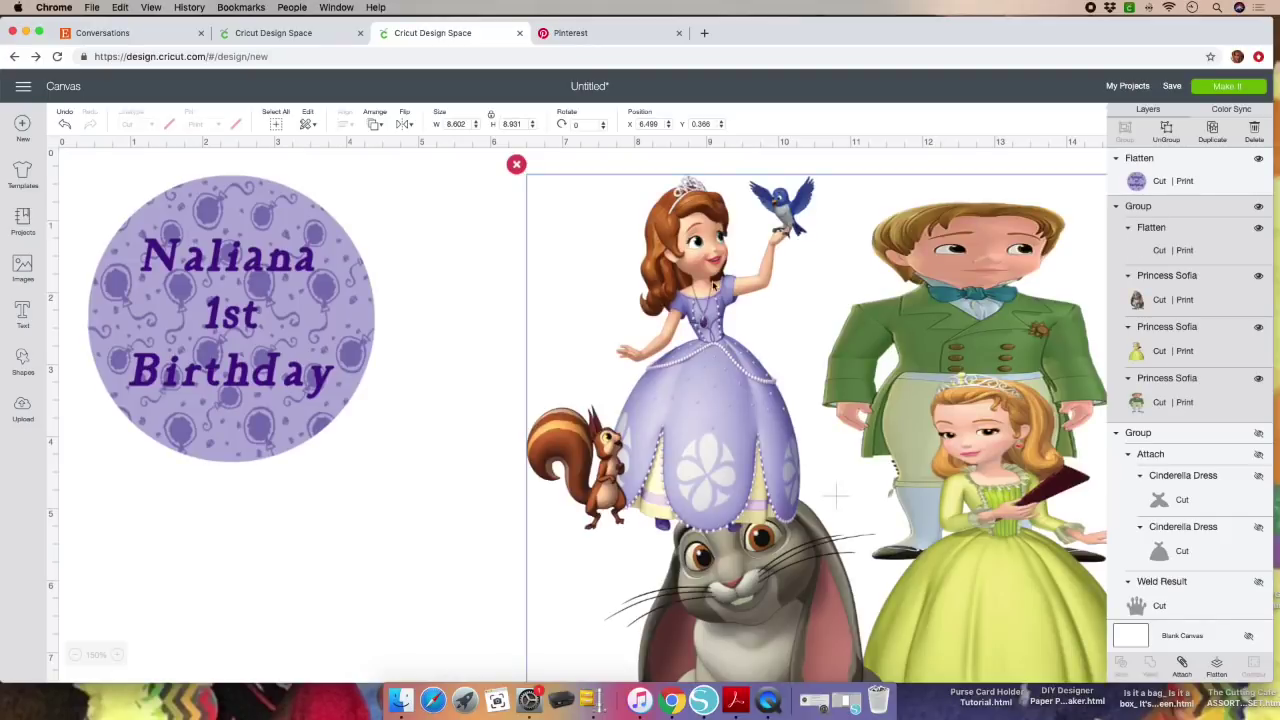
left_click(314, 274)
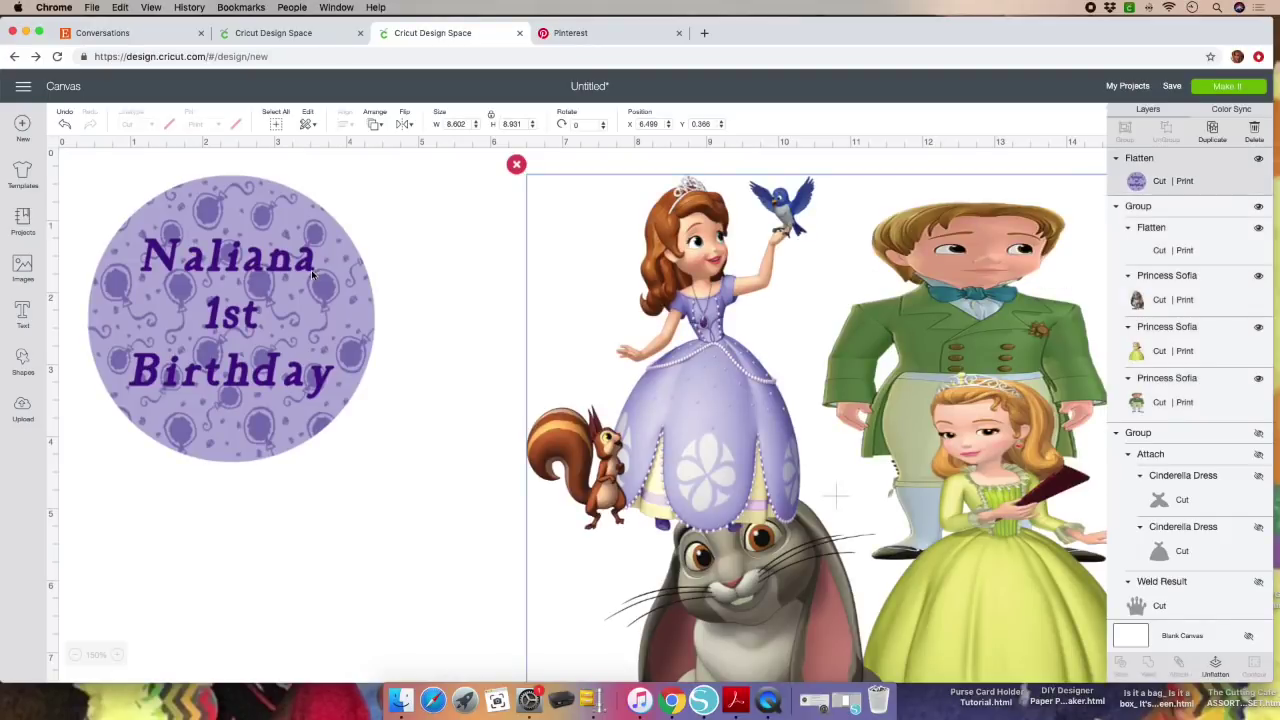
left_click(1258, 158)
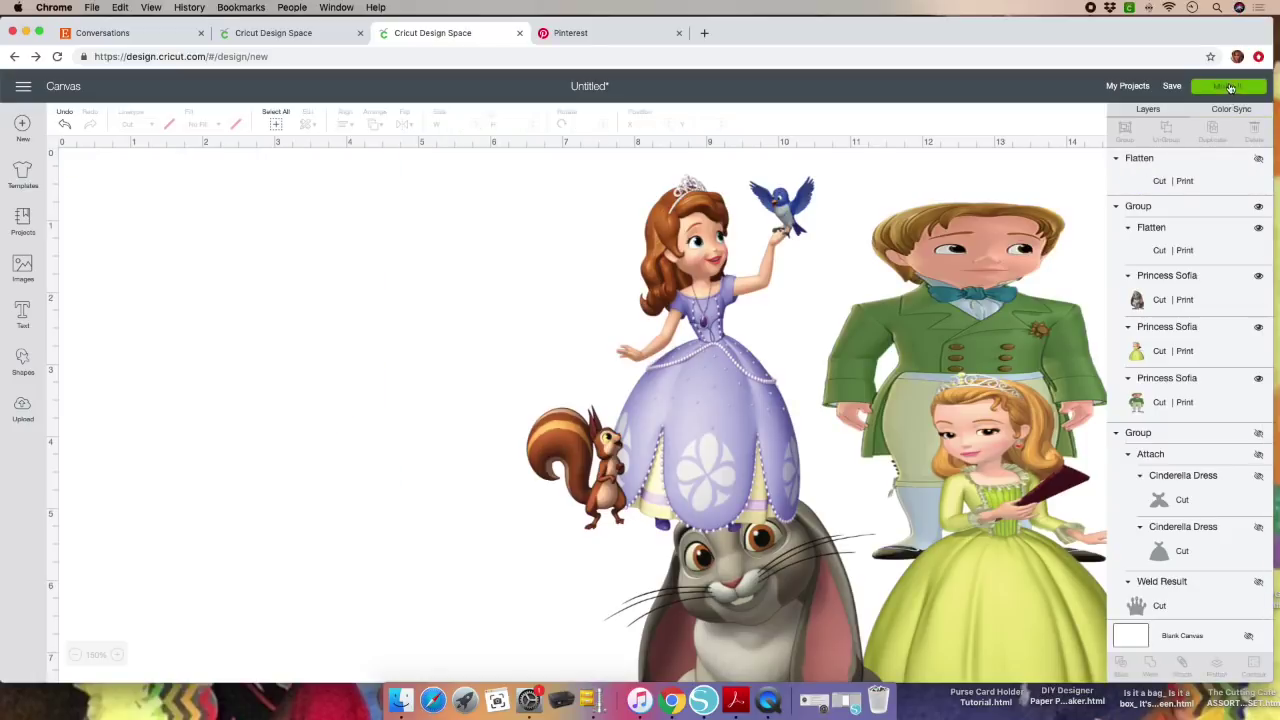
- Prepare the character images for making and apply 2 project copies
left_click(1230, 87)
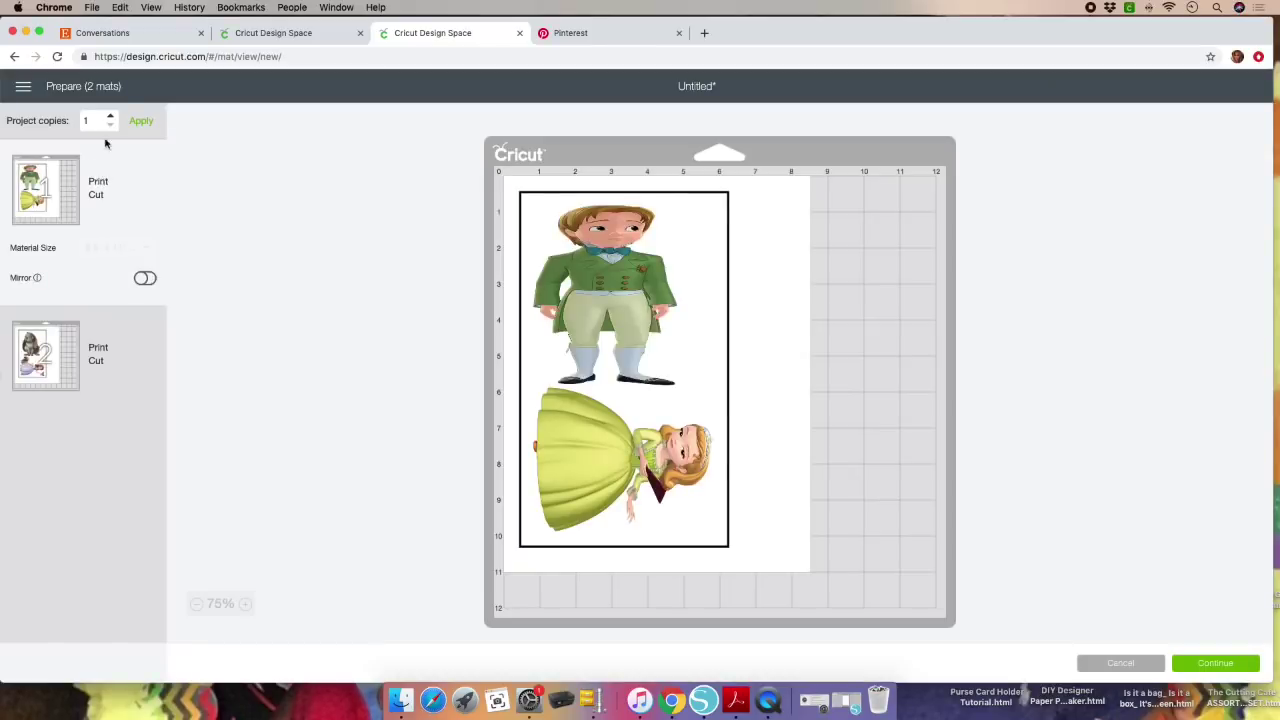
left_click(110, 116)
left_click(141, 121)
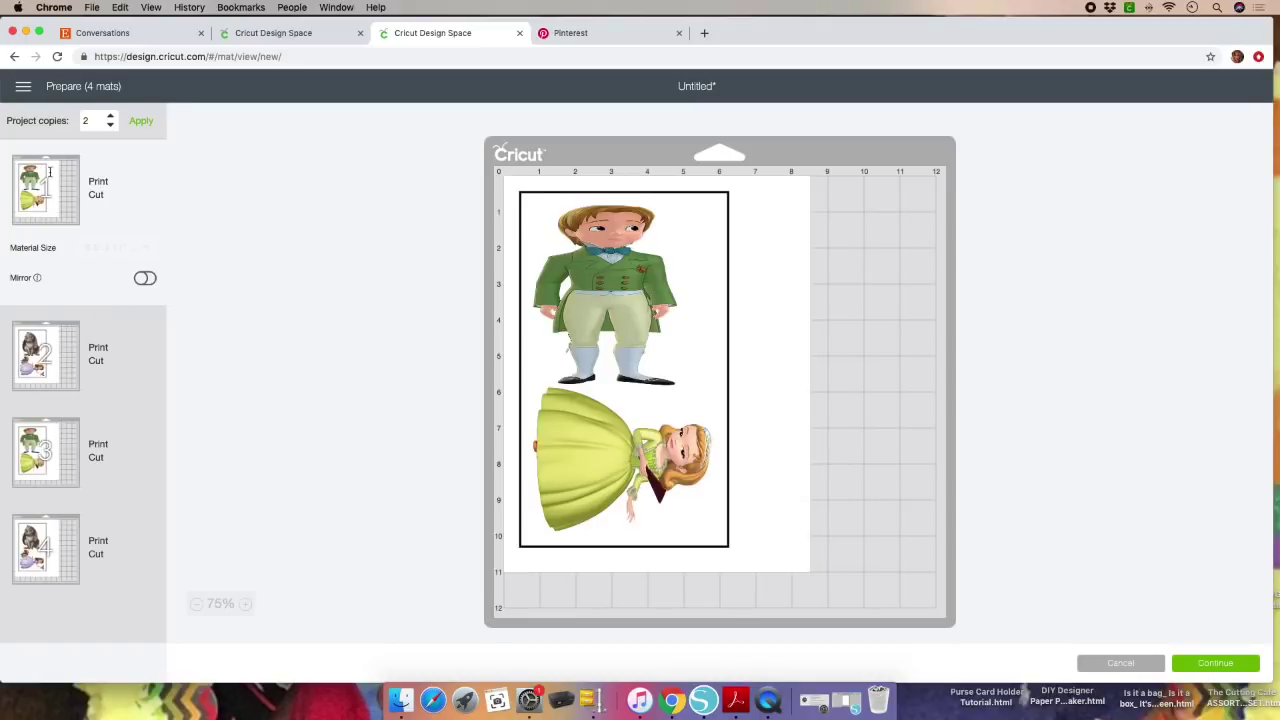
- Turn on mirroring for mats 3 and 4 and continue to the make stage
left_click(122, 456)
left_click(146, 472)
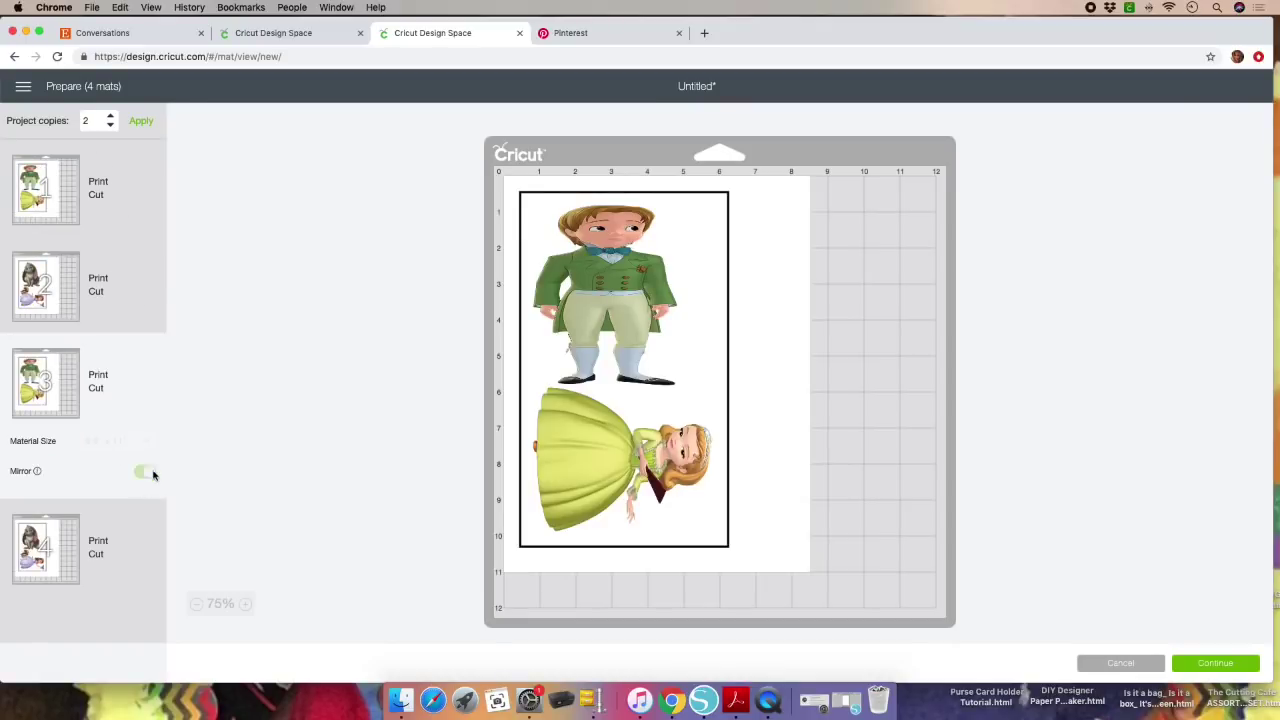
left_click(129, 557)
left_click(146, 567)
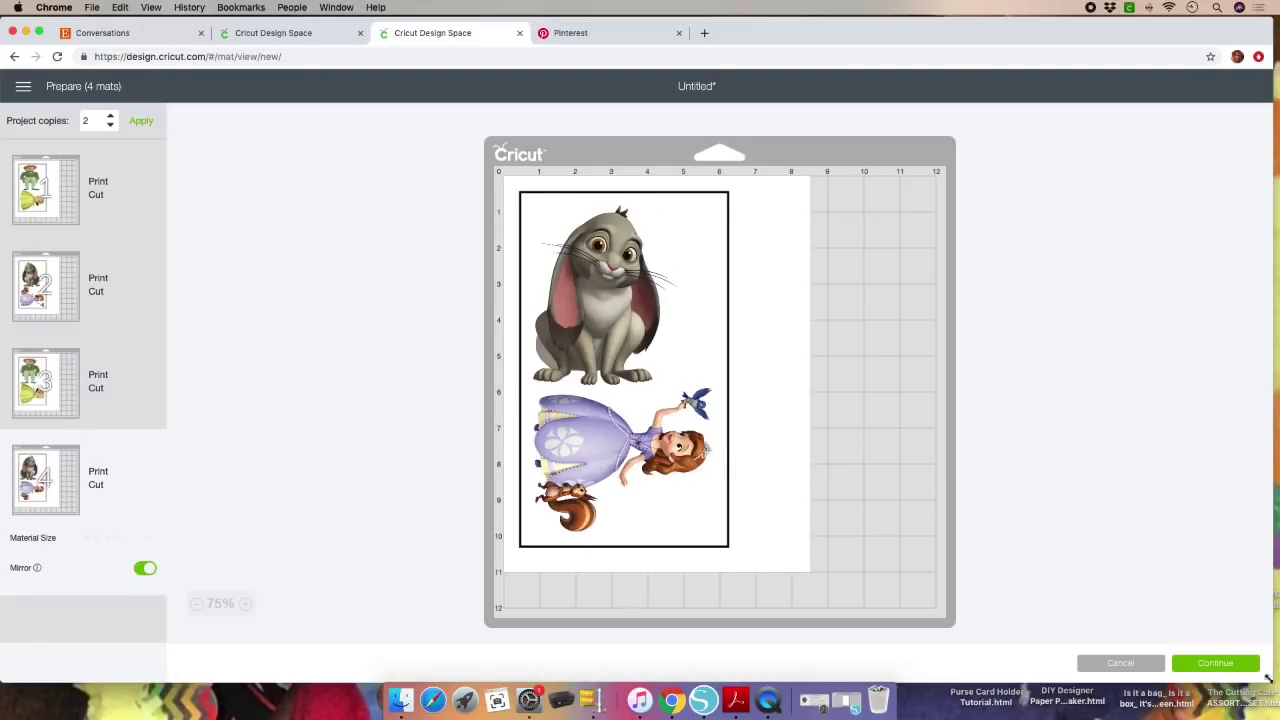
left_click(1215, 663)
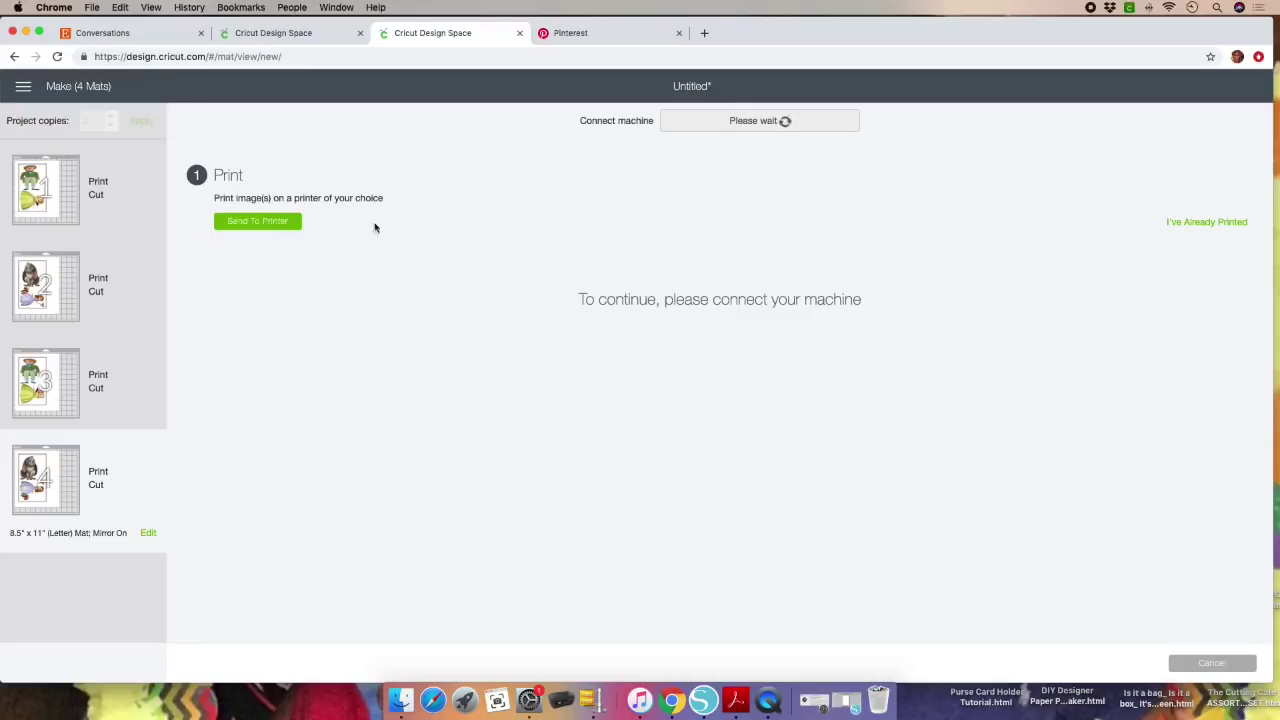
- Select mat 1 and connect the Air : AC4F (Bluetooth) cutting machine
left_click(134, 189)
left_click(757, 128)
left_click(738, 143)
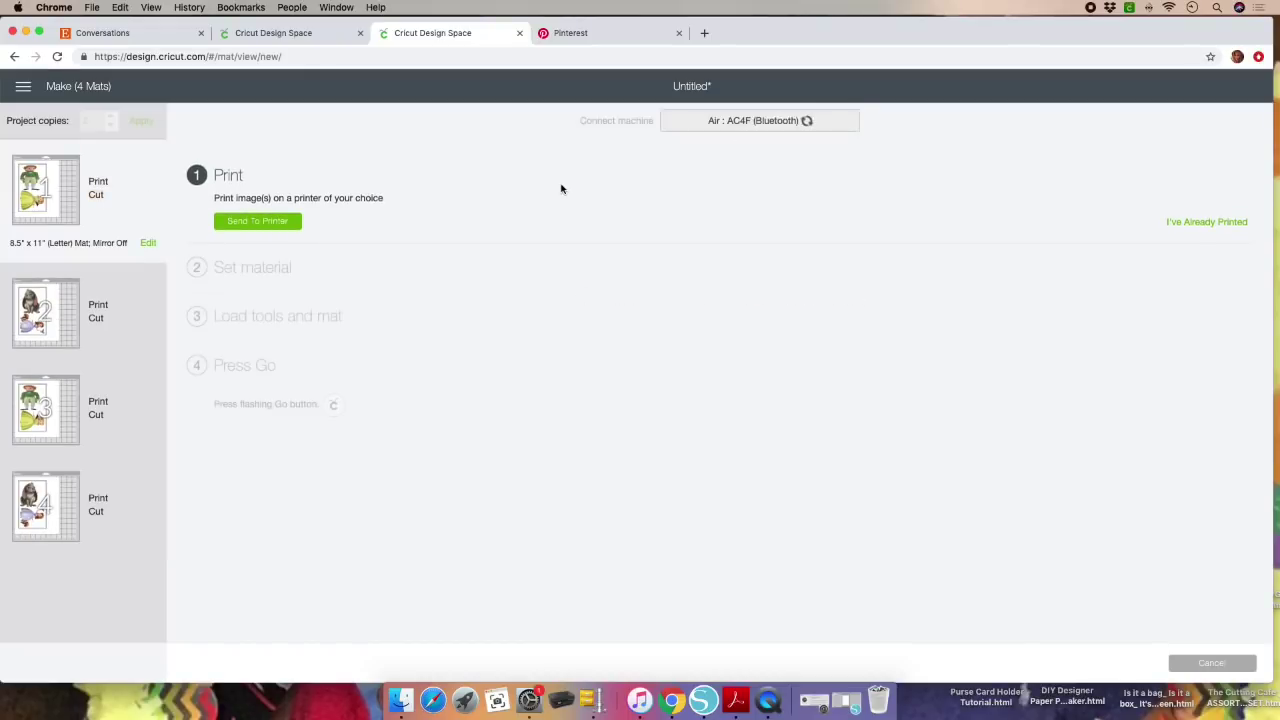
- Send mat 1 to the HP OfficeJet 3830 series printer with bleed on
left_click(272, 222)
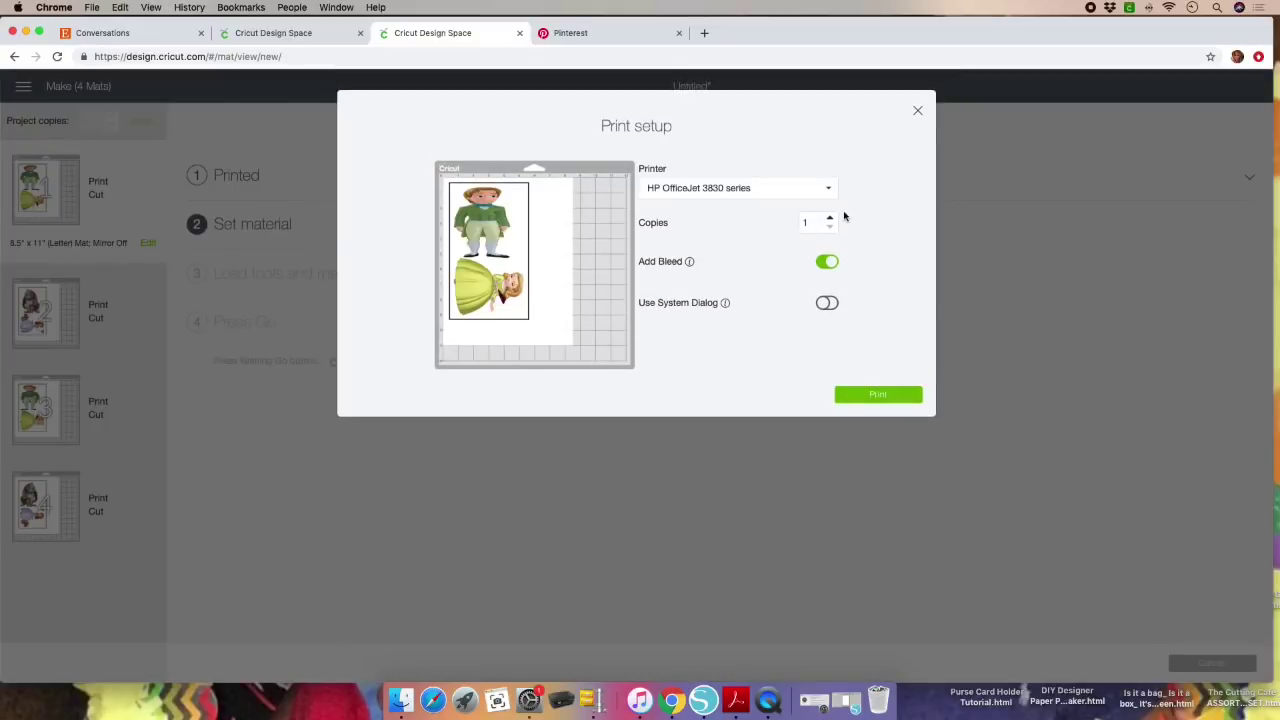
left_click(817, 227)
left_click(872, 396)
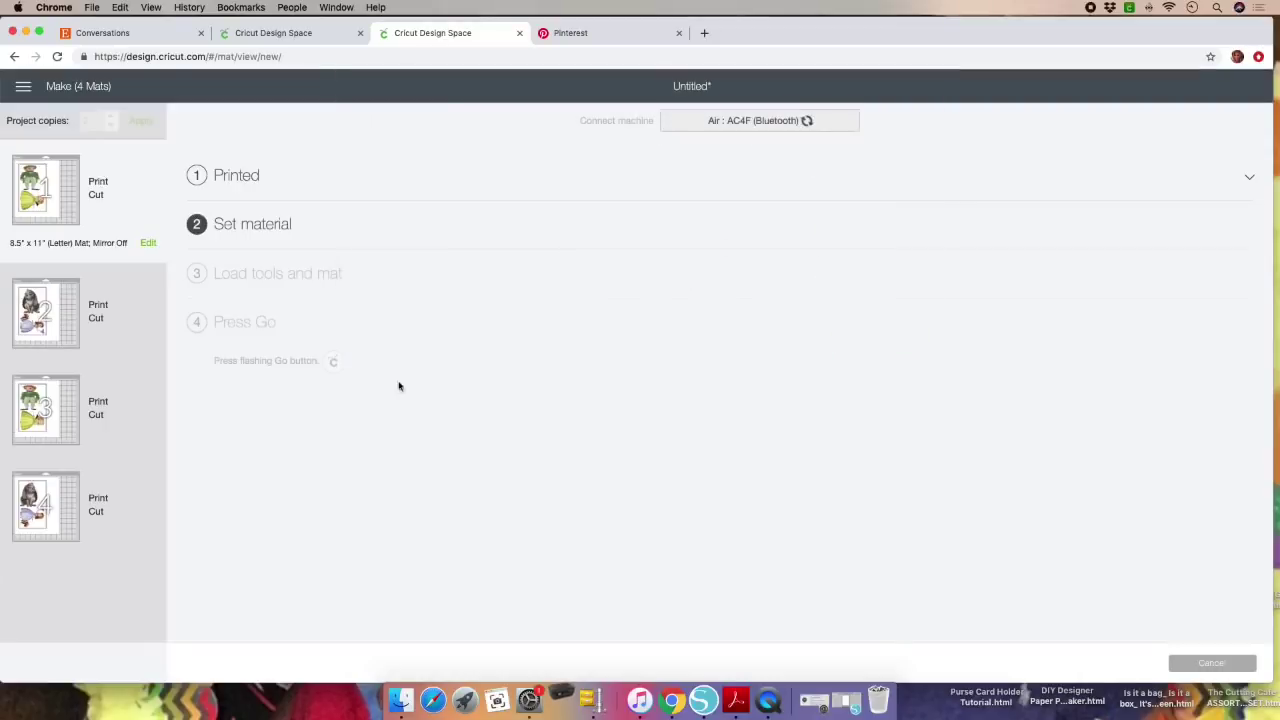
- Print 8 copies of mat 2 on the HP OfficeJet 3830 series with bleed on
left_click(140, 315)
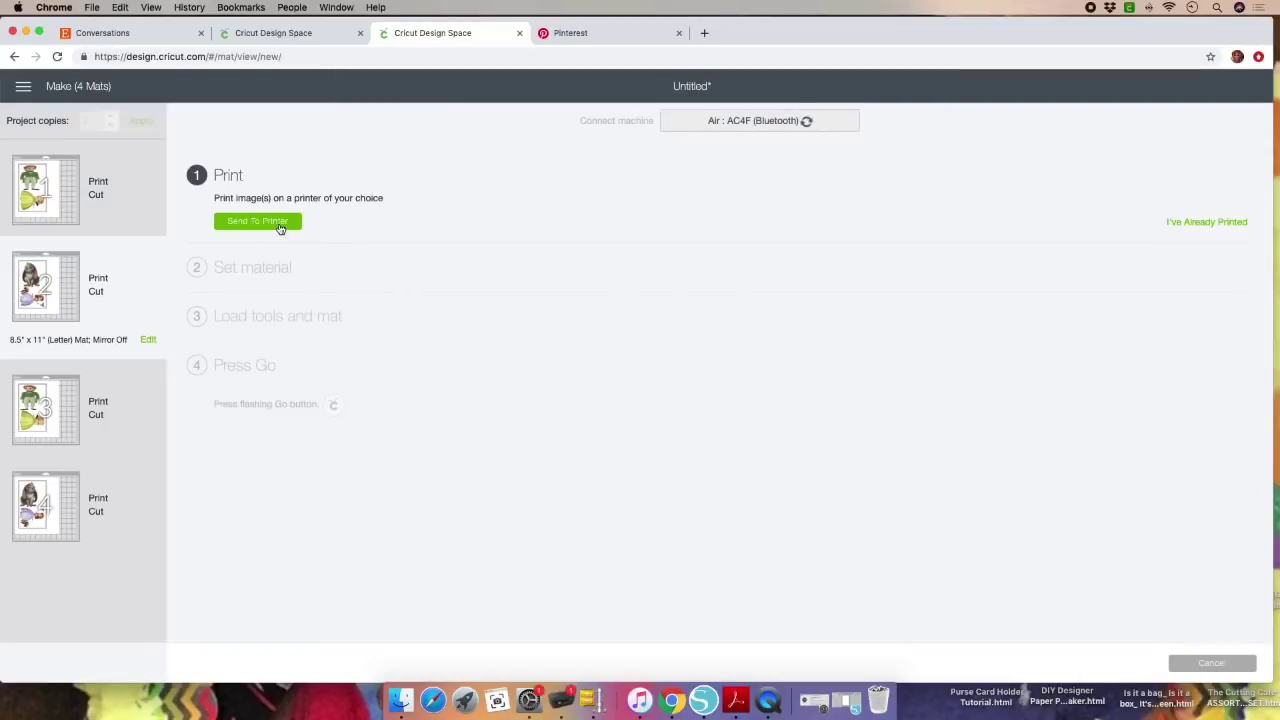
left_click(279, 224)
double_click(810, 222)
type("8")
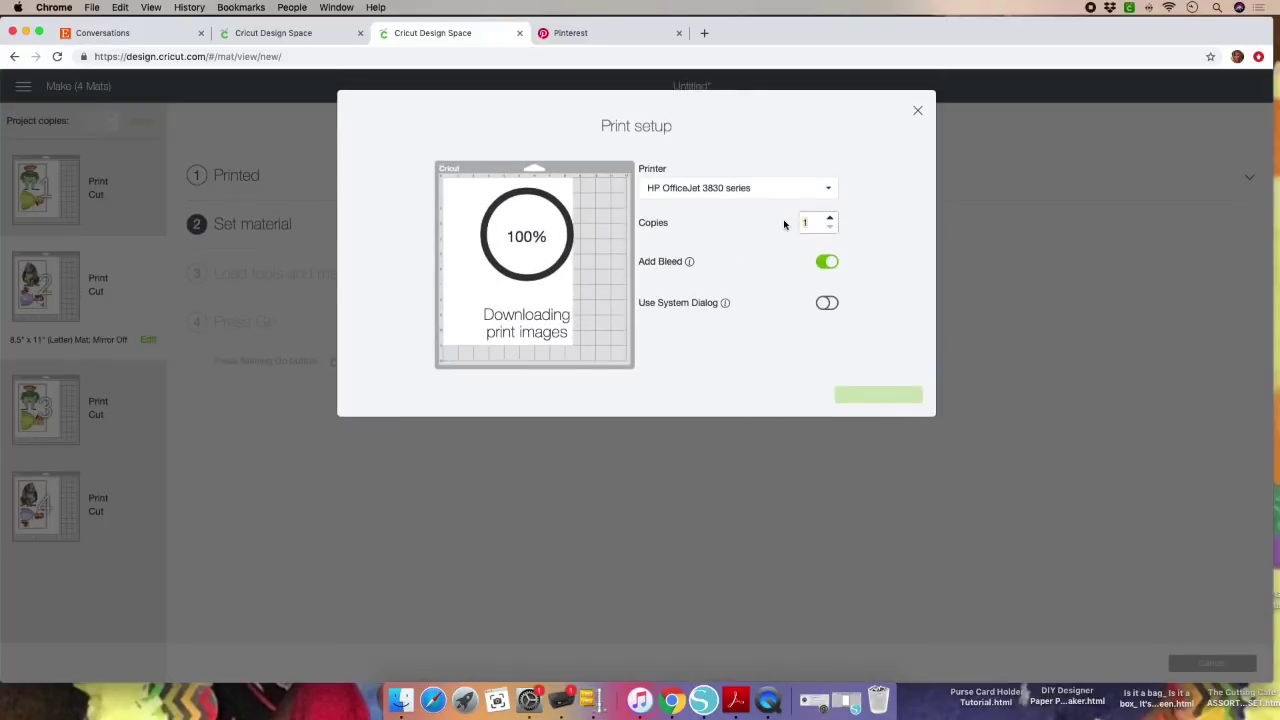
left_click(906, 396)
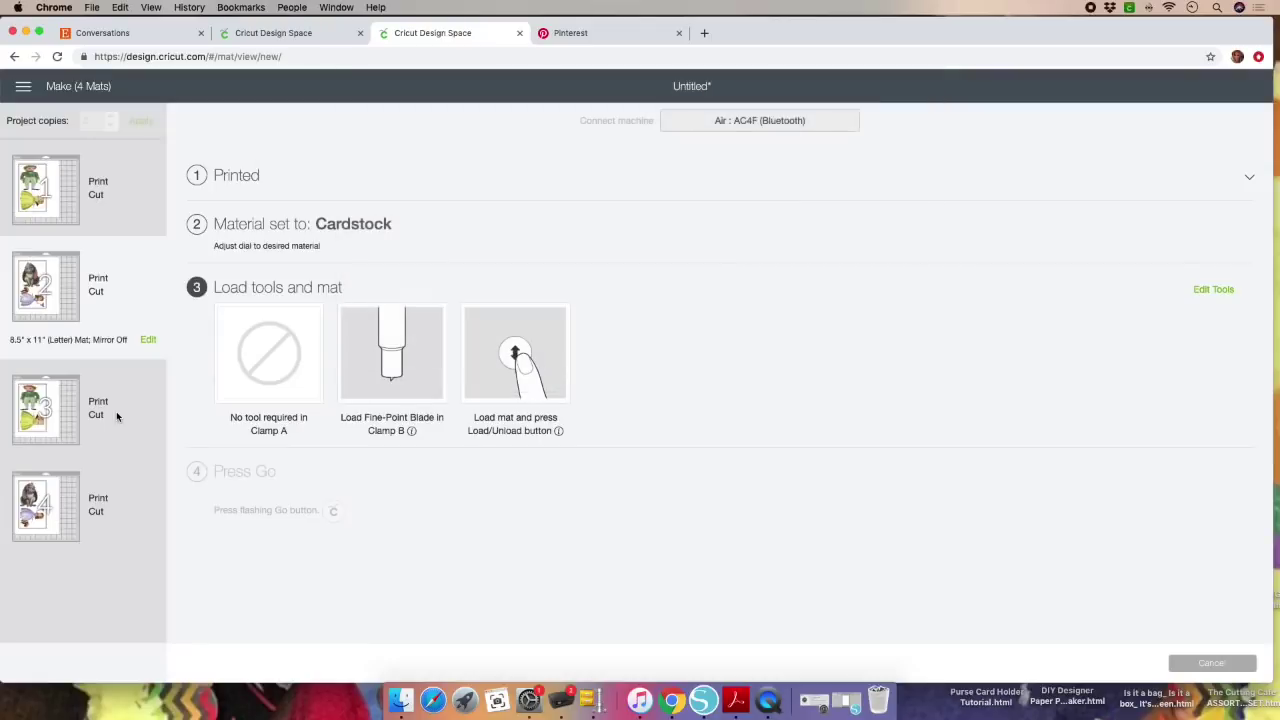
- Print 8 copies of the mirrored mat 3 on the HP OfficeJet 3830 series
left_click(116, 411)
left_click(256, 222)
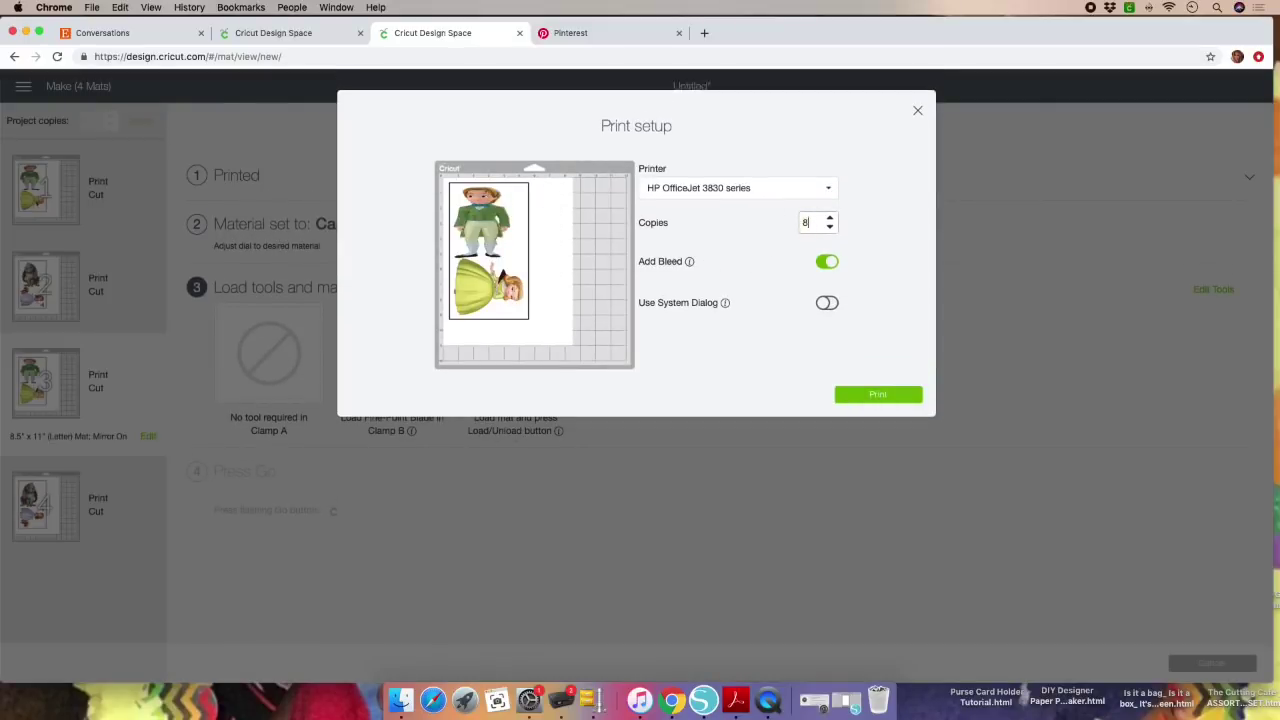
left_click(871, 395)
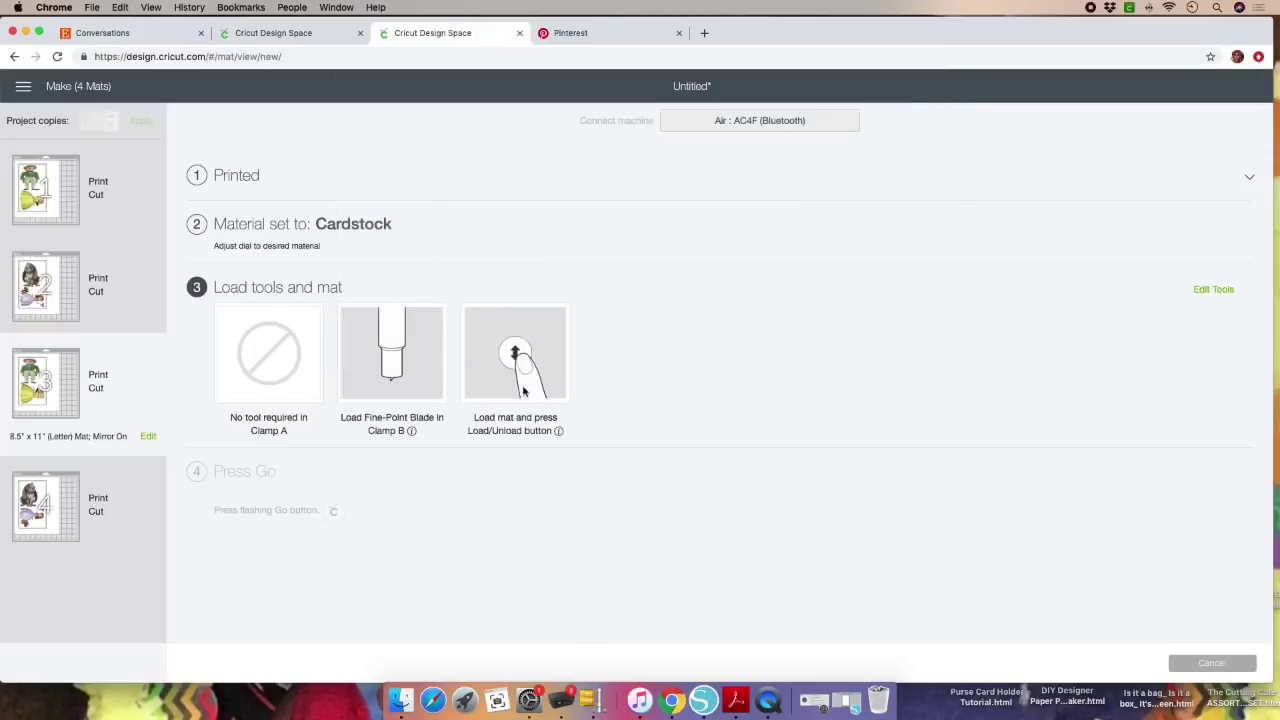
- Print 8 copies of the mirrored mat 4, then return to mat 1
left_click(112, 511)
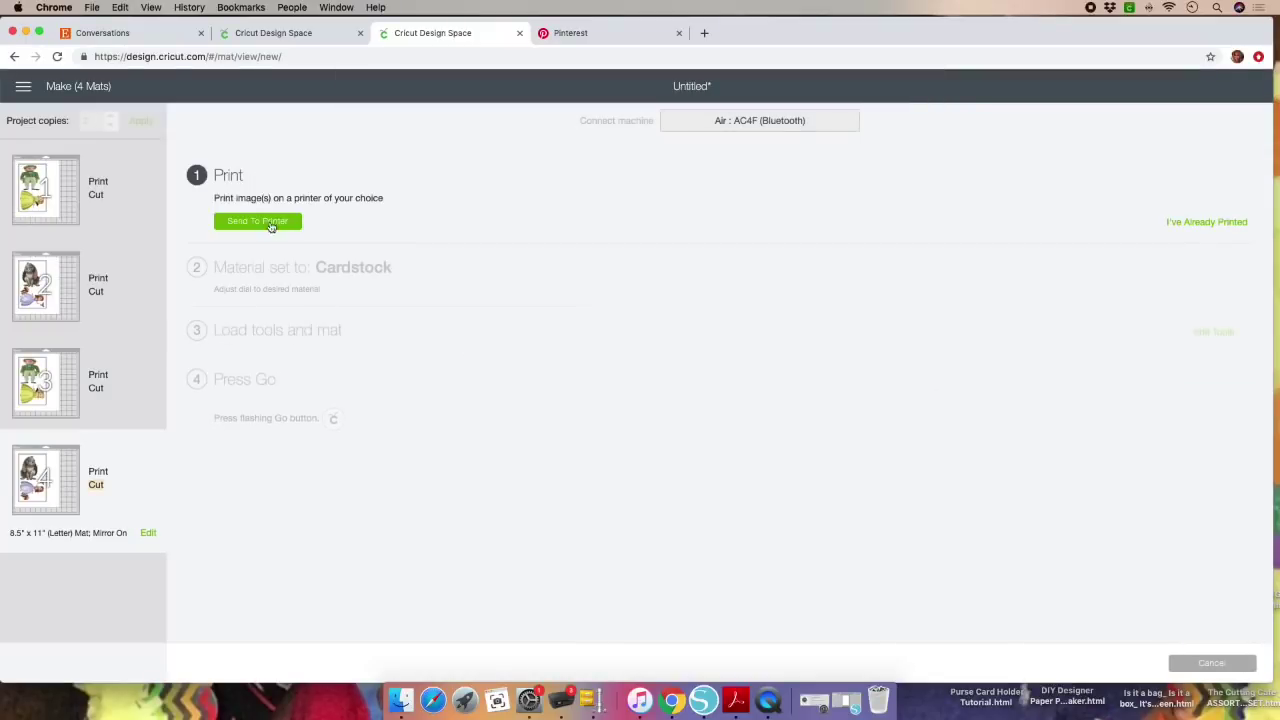
left_click(271, 223)
left_click(760, 218)
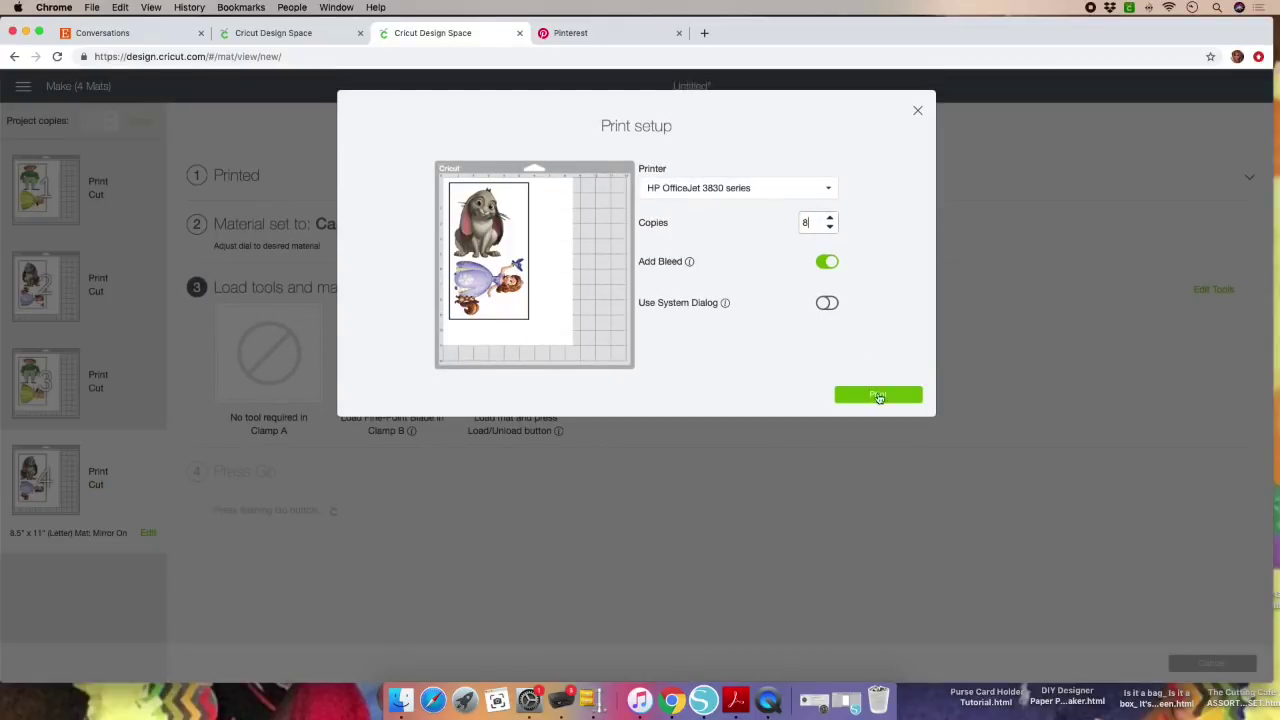
left_click(879, 396)
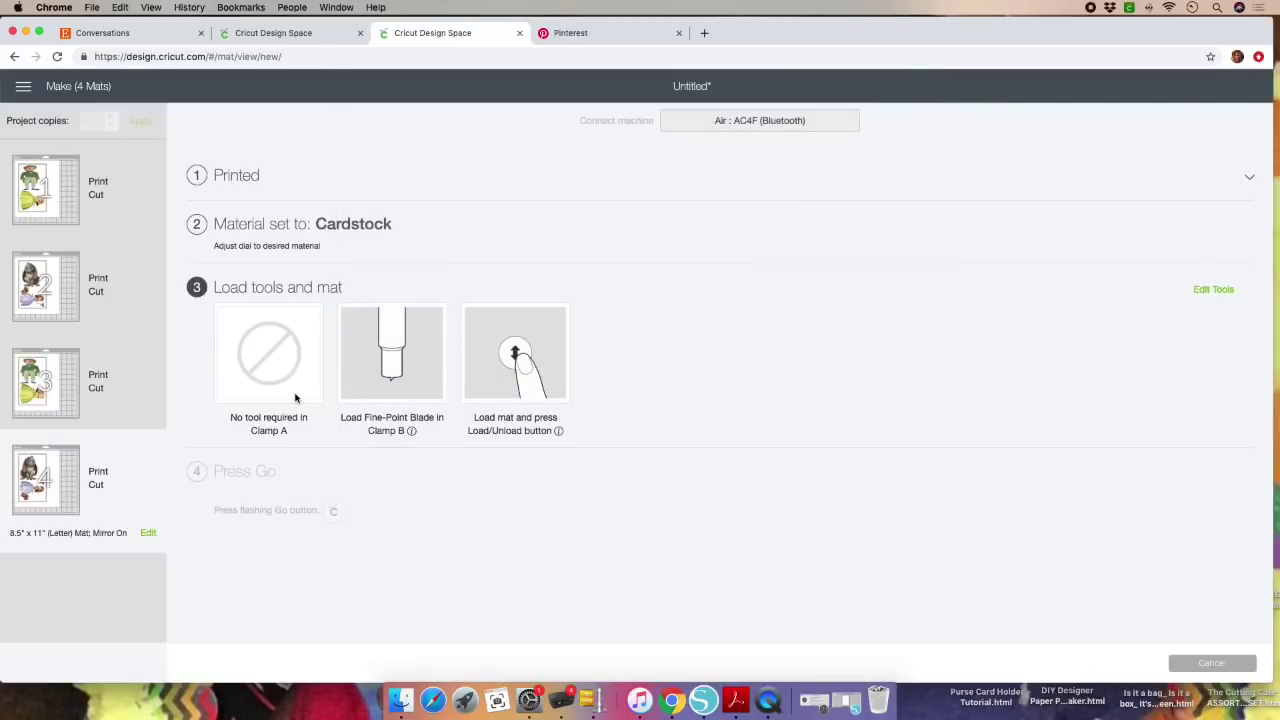
left_click(126, 212)
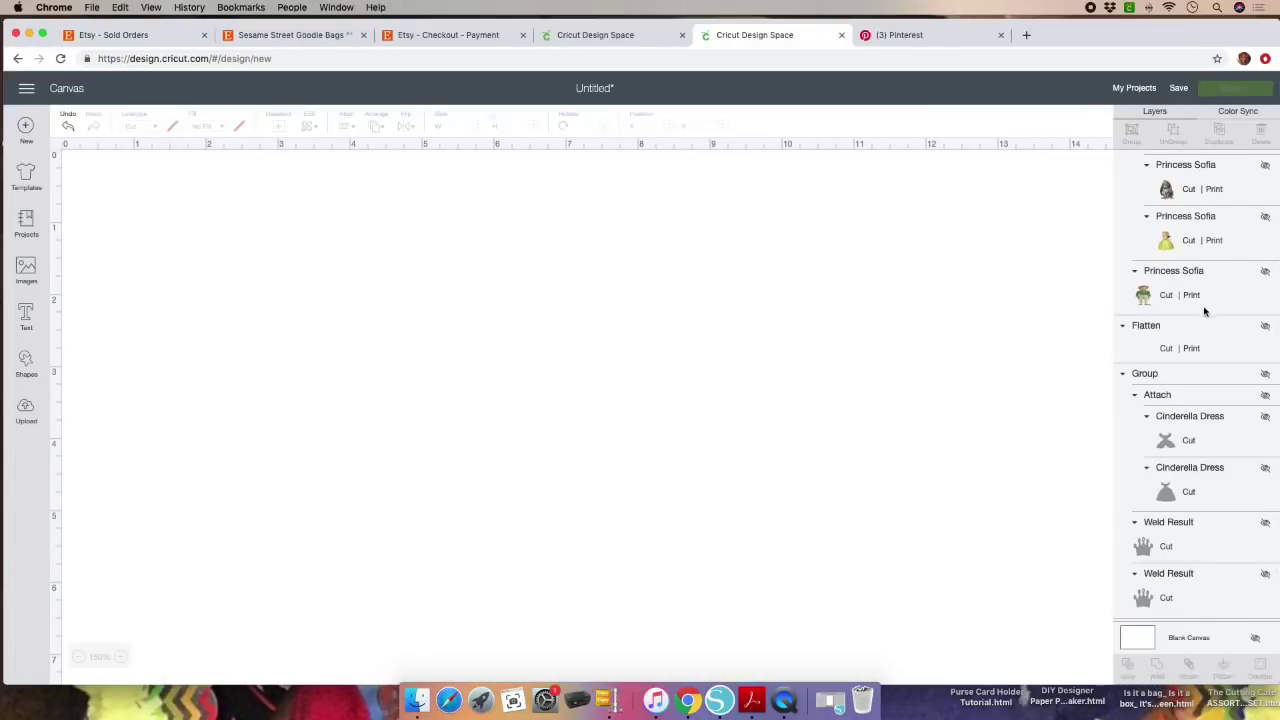
- Show the flattened birthday circle and move it on the canvas to about X 4.25, Y 0.776
scroll(1205, 310, "up", 2)
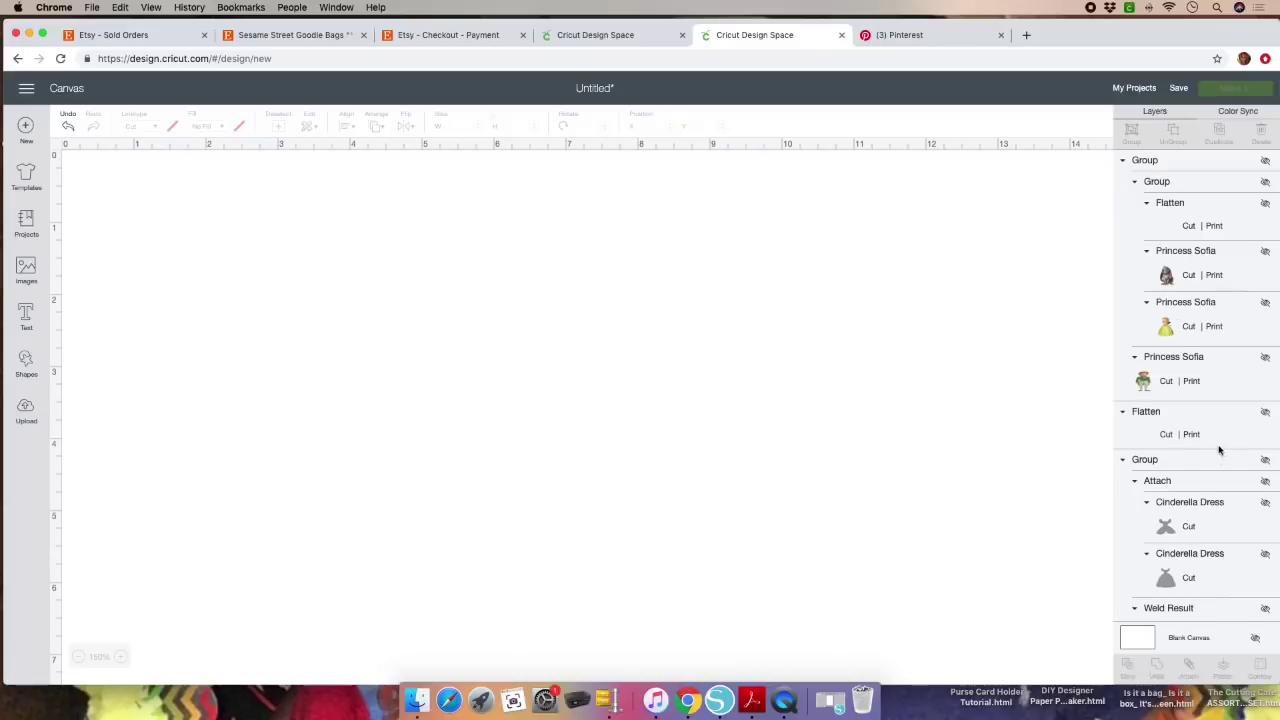
left_click(1266, 414)
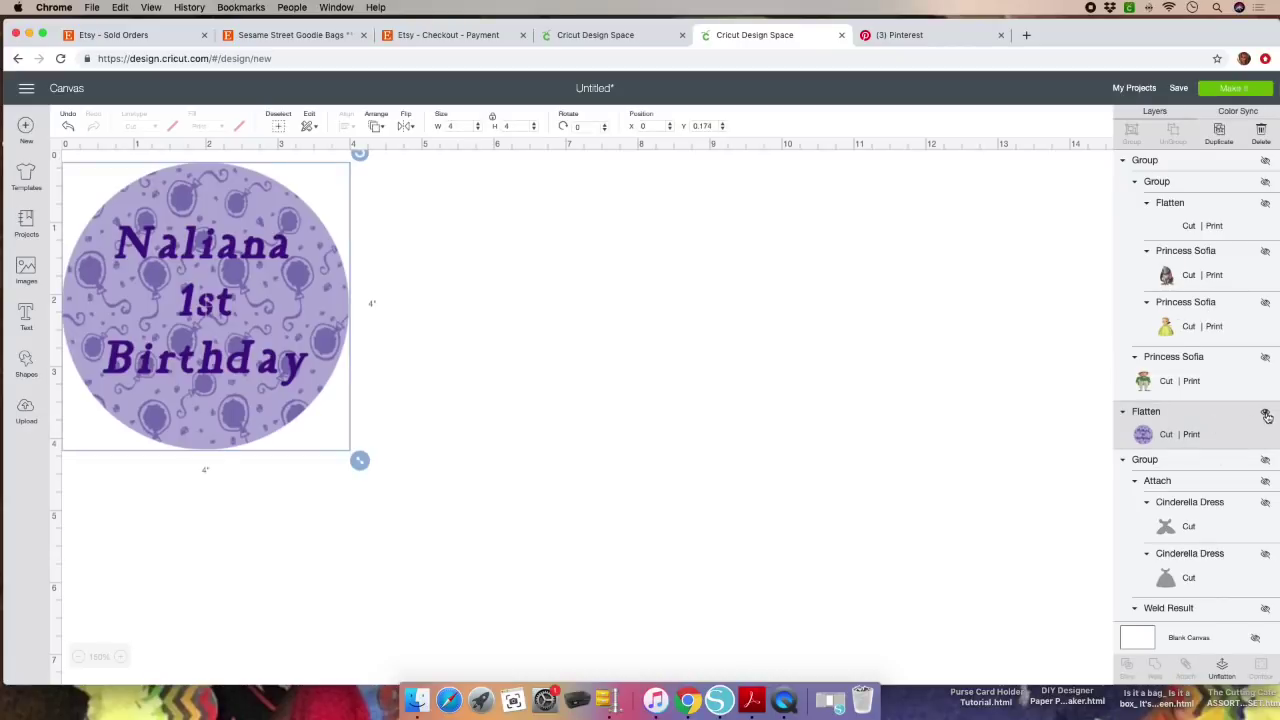
left_click_drag(196, 275, 383, 289)
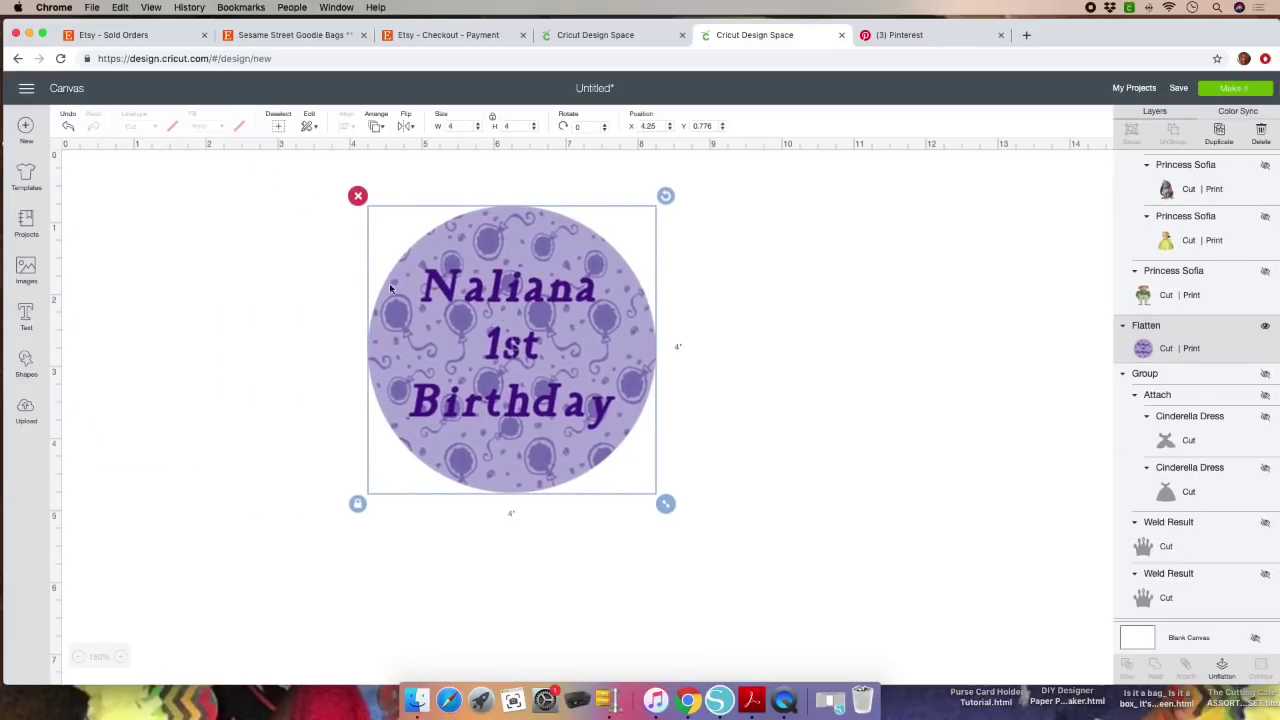
- Prepare the birthday circle for making and apply 2 project copies
left_click(1234, 91)
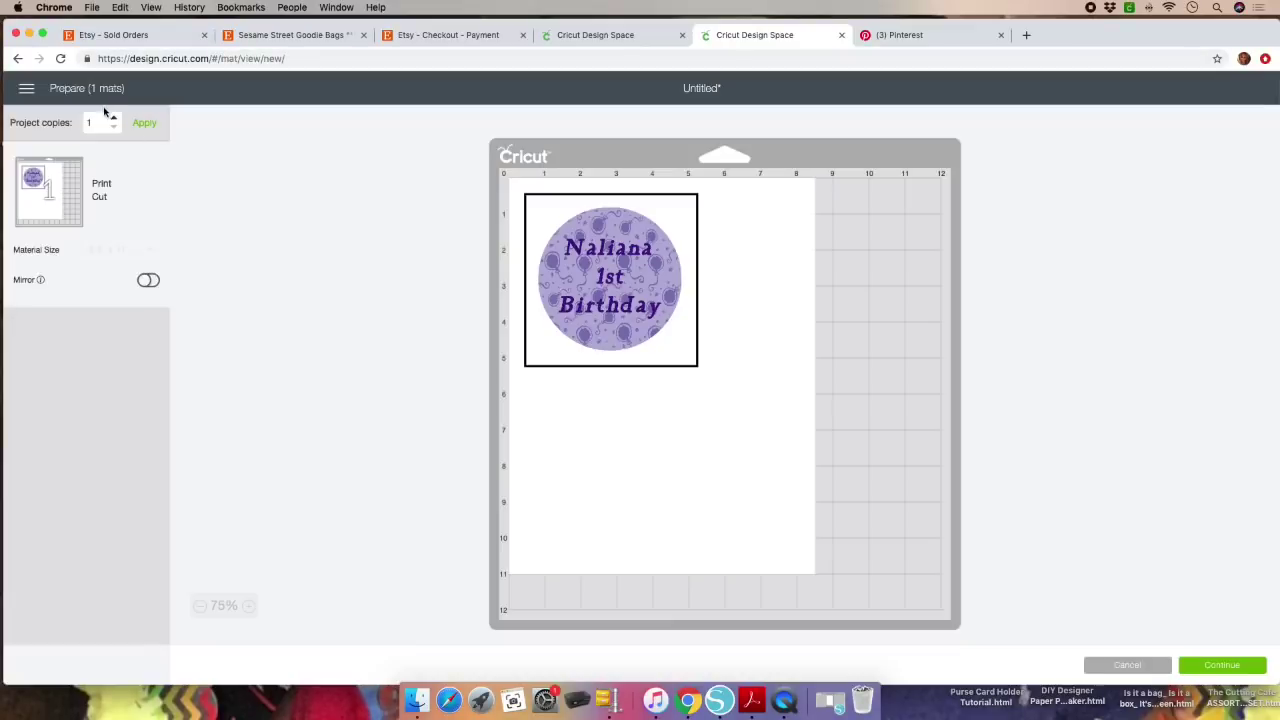
left_click(114, 119)
left_click(144, 122)
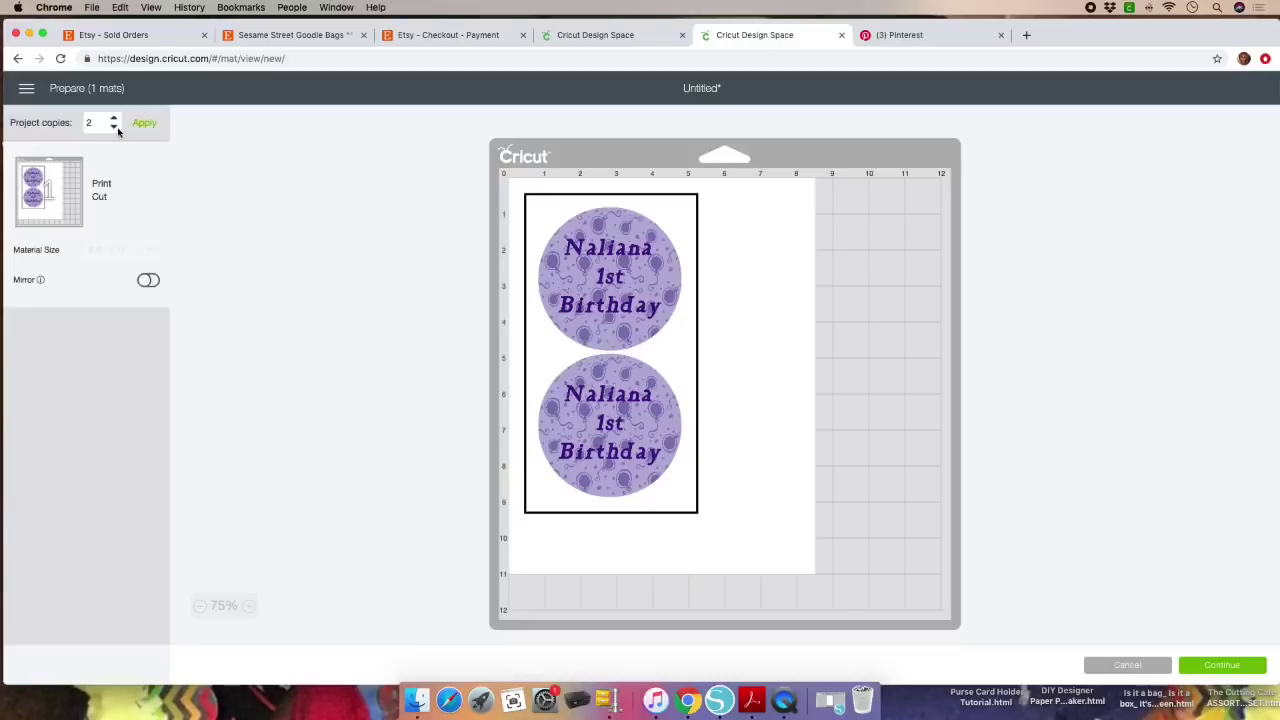
- Try 3, 2 and 8 project copies to compare how the circles are spread across the mats
left_click(115, 119)
left_click(144, 122)
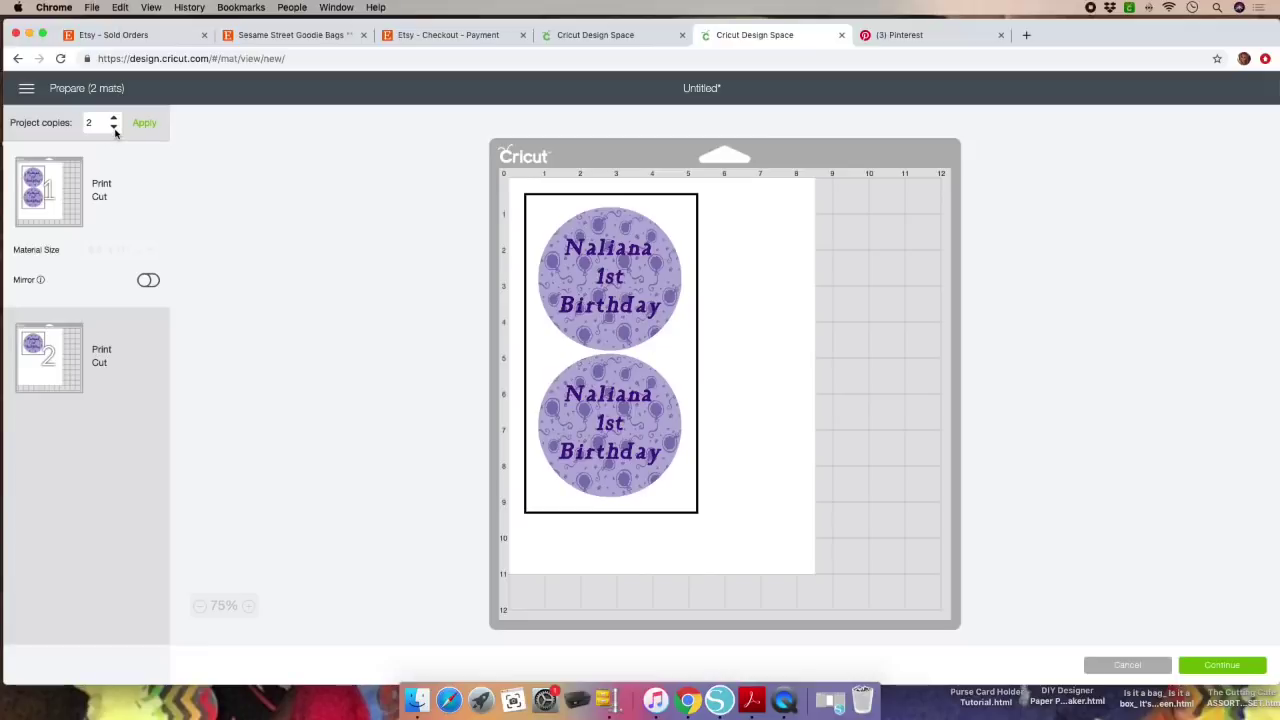
left_click(144, 124)
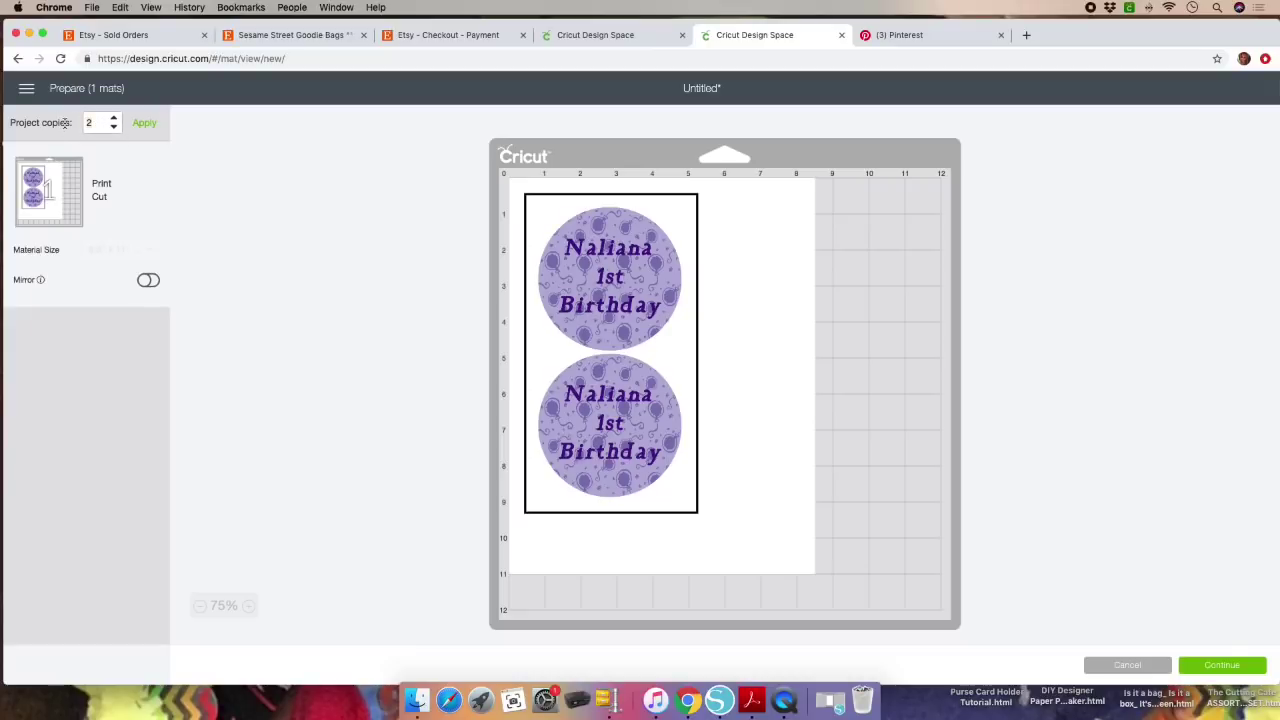
left_click(145, 123)
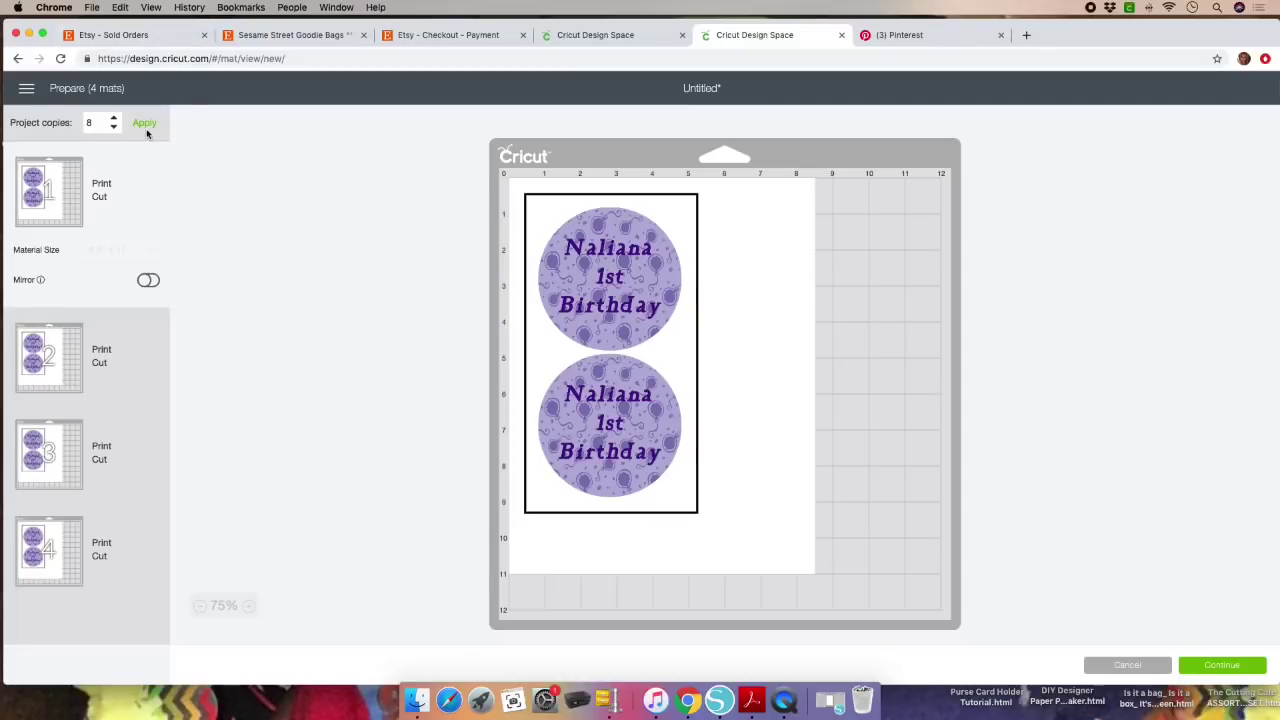
- Reset the project copies to 1, then apply 2 copies so both circles share one mat
left_click(102, 122)
key("BackSpace")
type("1")
left_click(144, 122)
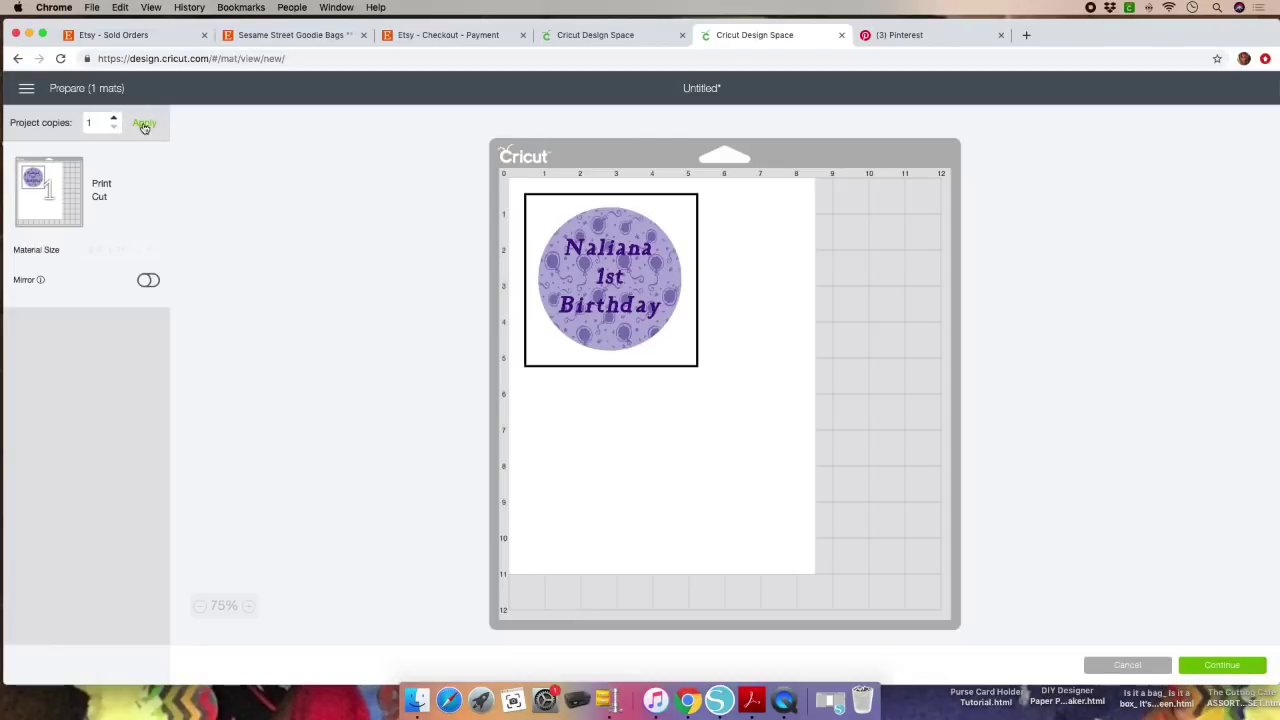
left_click(115, 121)
left_click(144, 122)
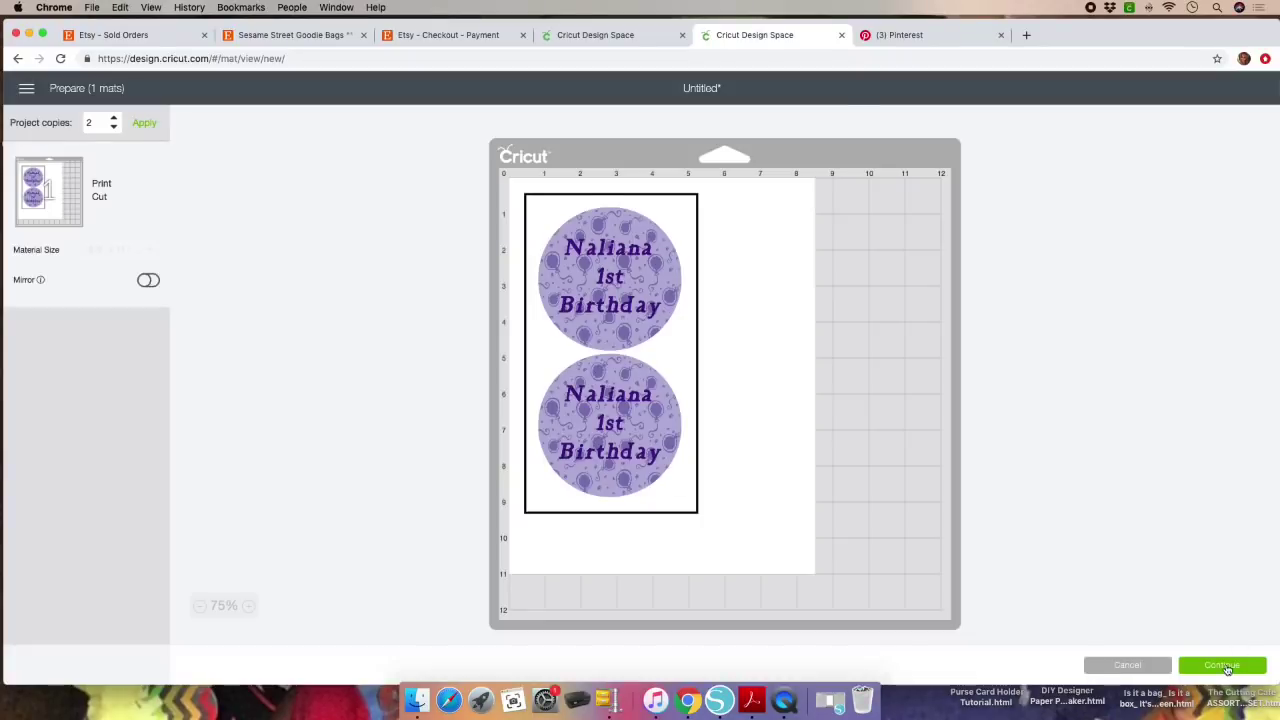
- Continue to the make stage and connect the Maker : FED6 (Bluetooth) machine
left_click(1226, 665)
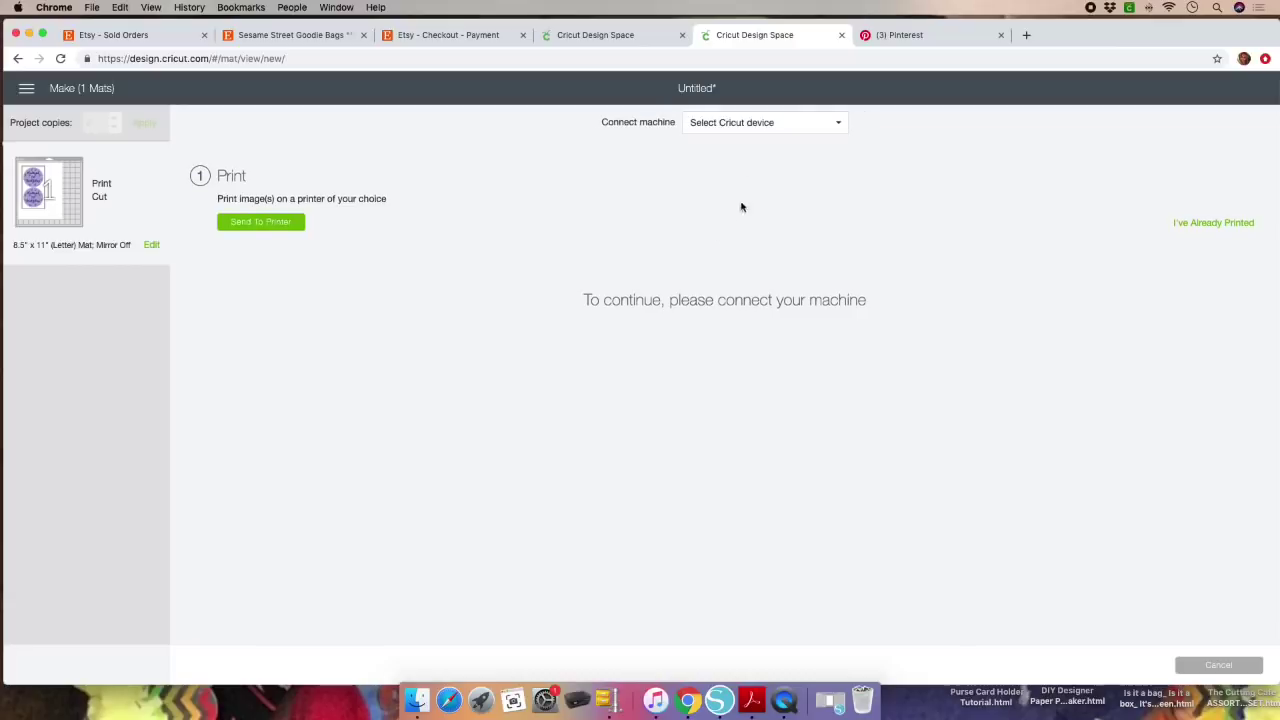
left_click(836, 127)
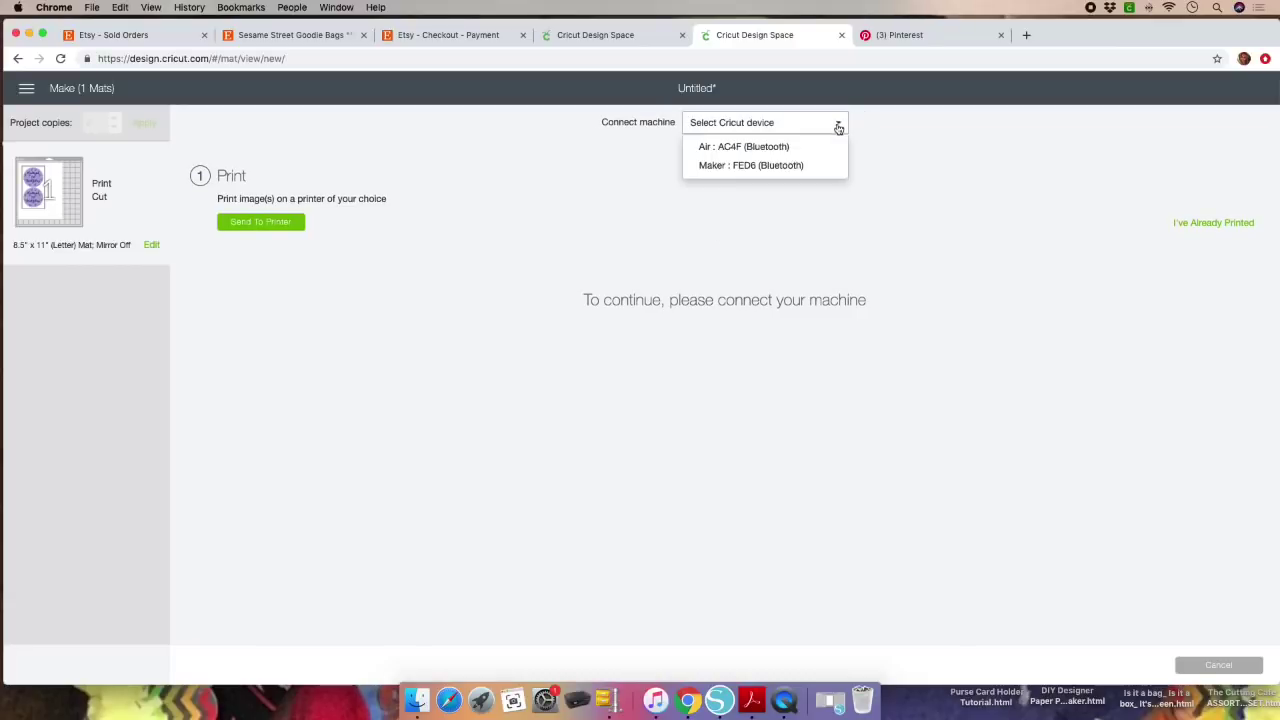
left_click(748, 166)
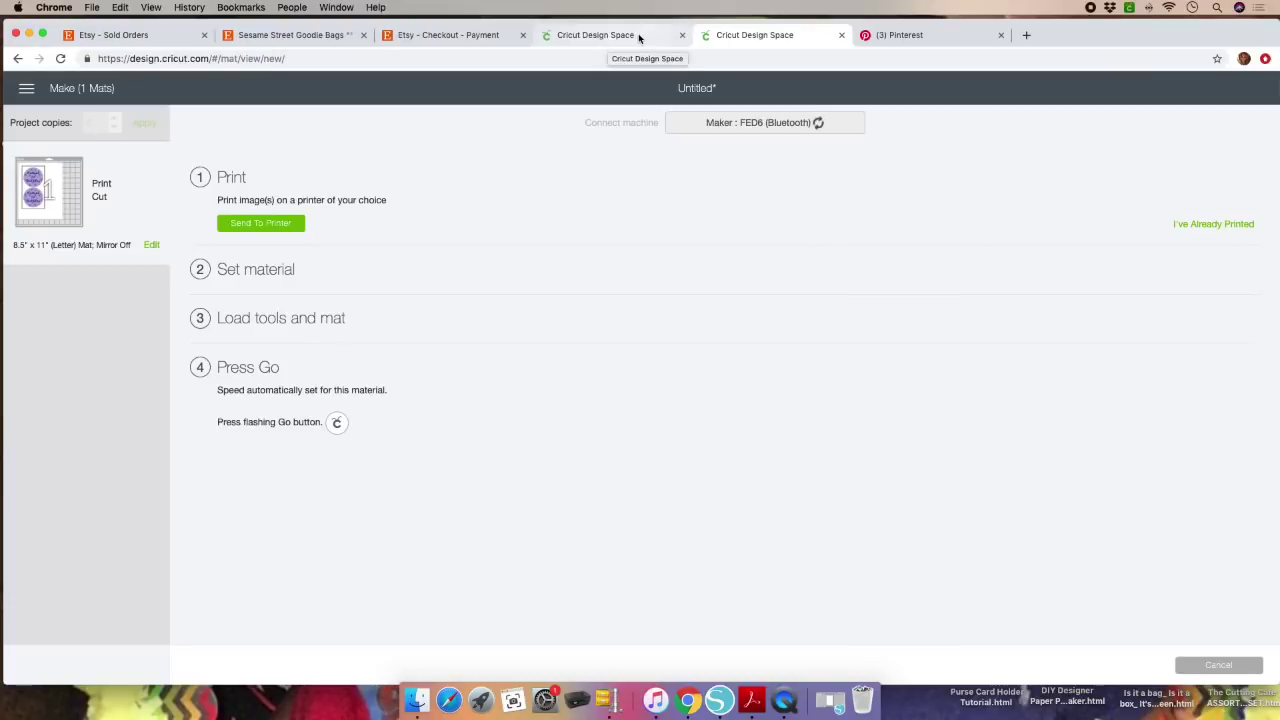
- Cancel the current make and prepare the birthday circle again with 2 project copies applied
left_click(1220, 667)
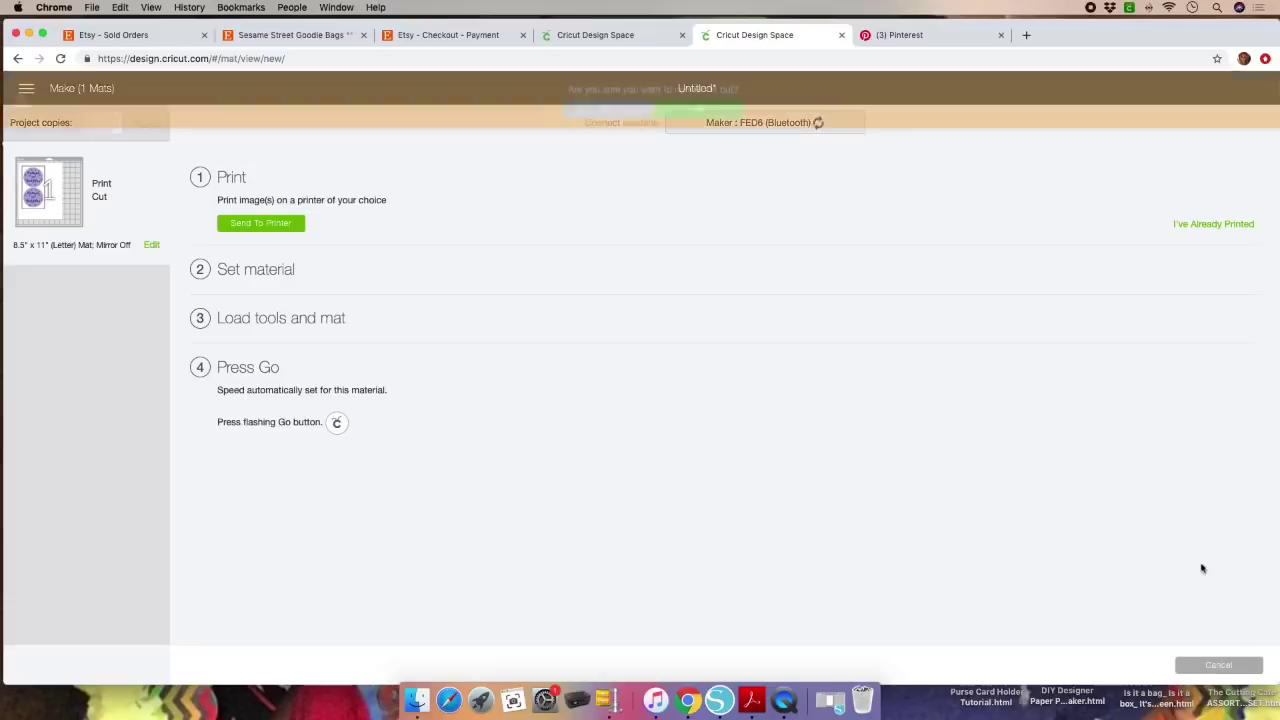
left_click(721, 113)
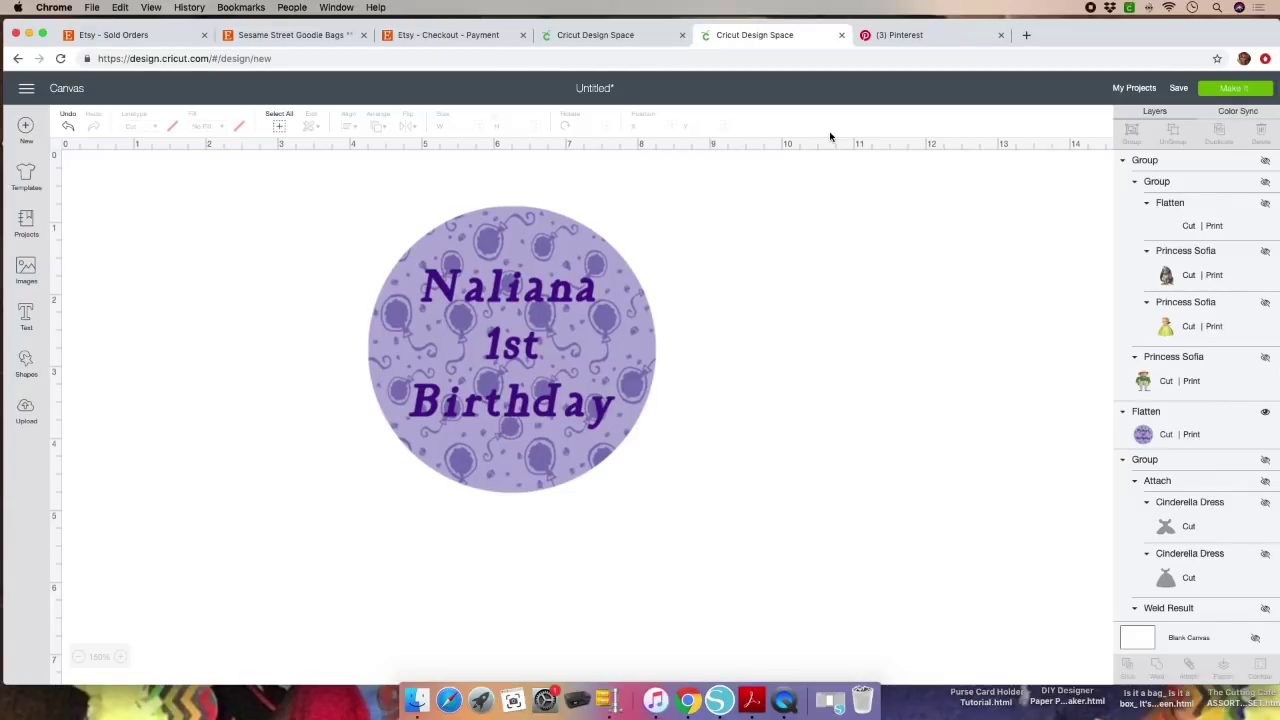
left_click(1262, 92)
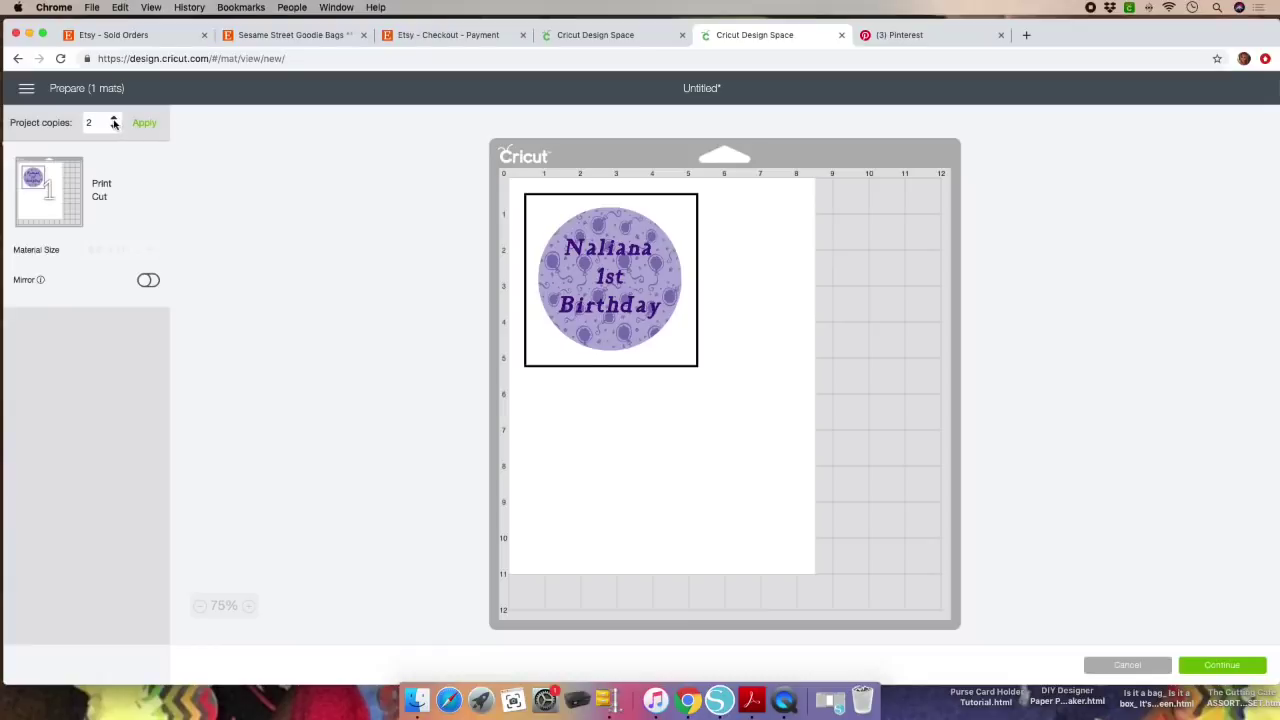
left_click(143, 123)
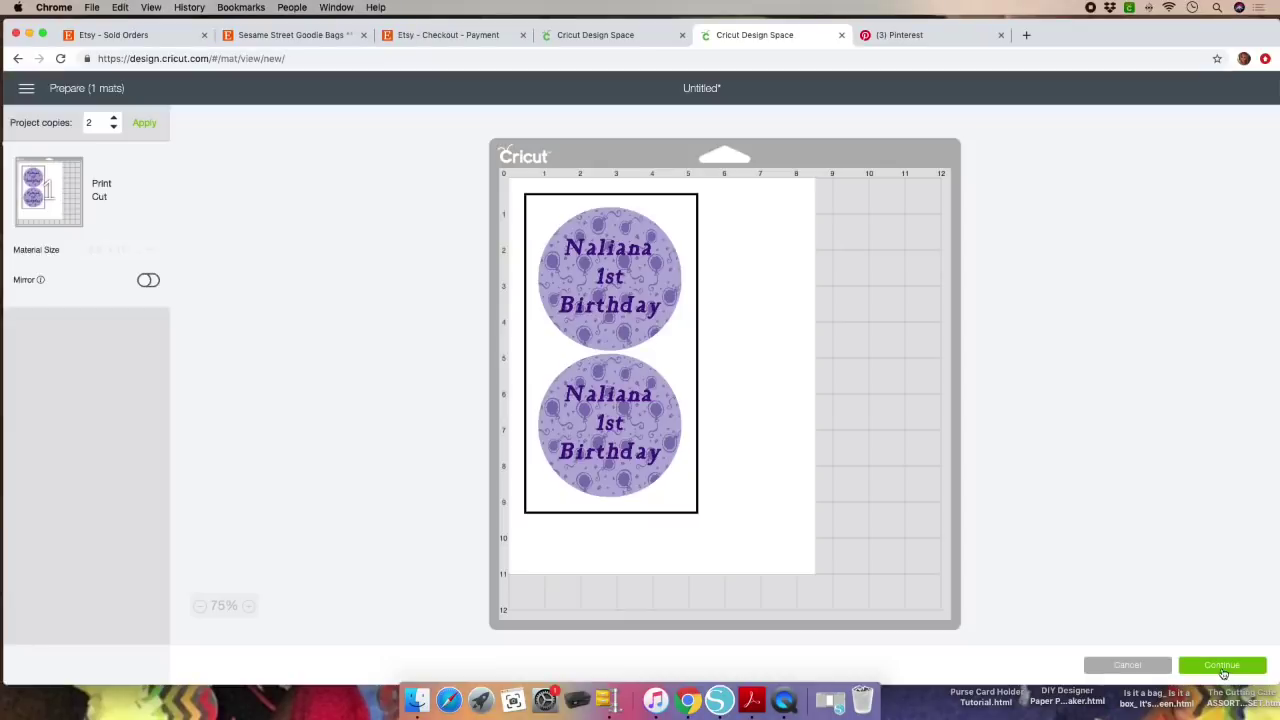
- Continue to the make stage and connect the Air : AC4F (Bluetooth) machine
left_click(1222, 666)
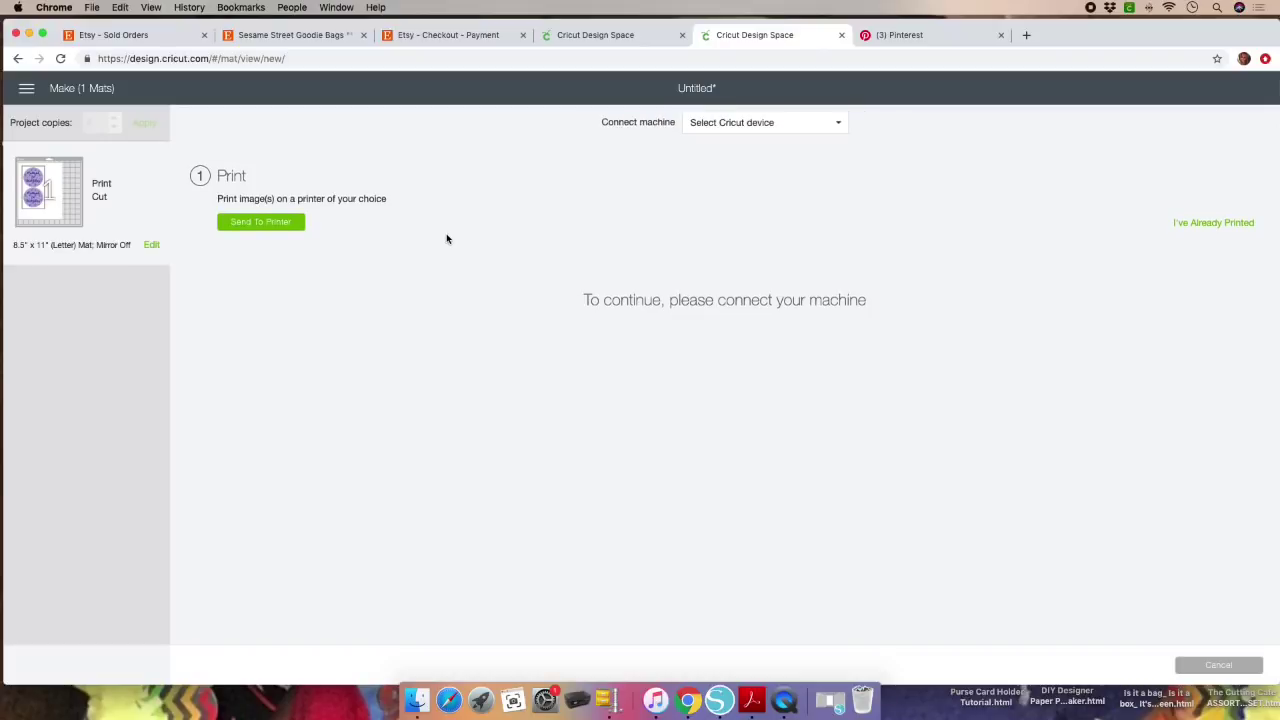
left_click(776, 128)
left_click(748, 147)
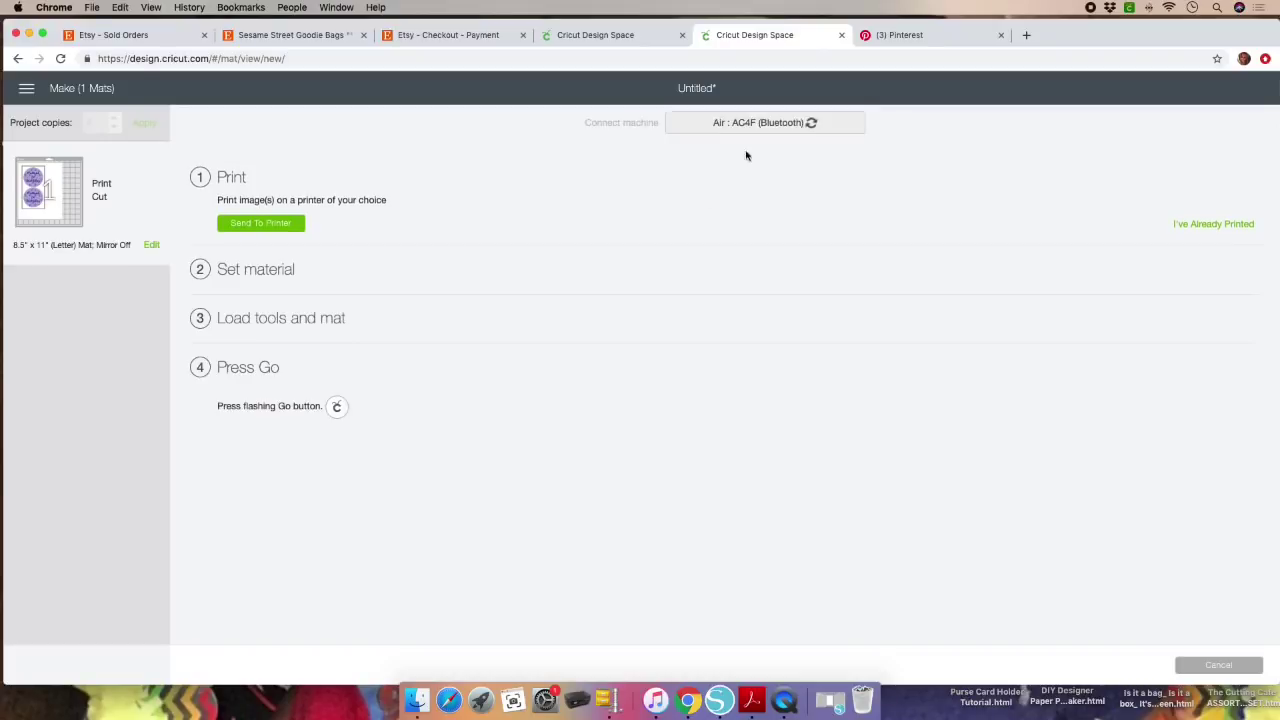
- Send the birthday circle mat to the HP OfficeJet 3830 series printer with 4 copies
left_click(262, 224)
left_click(815, 225)
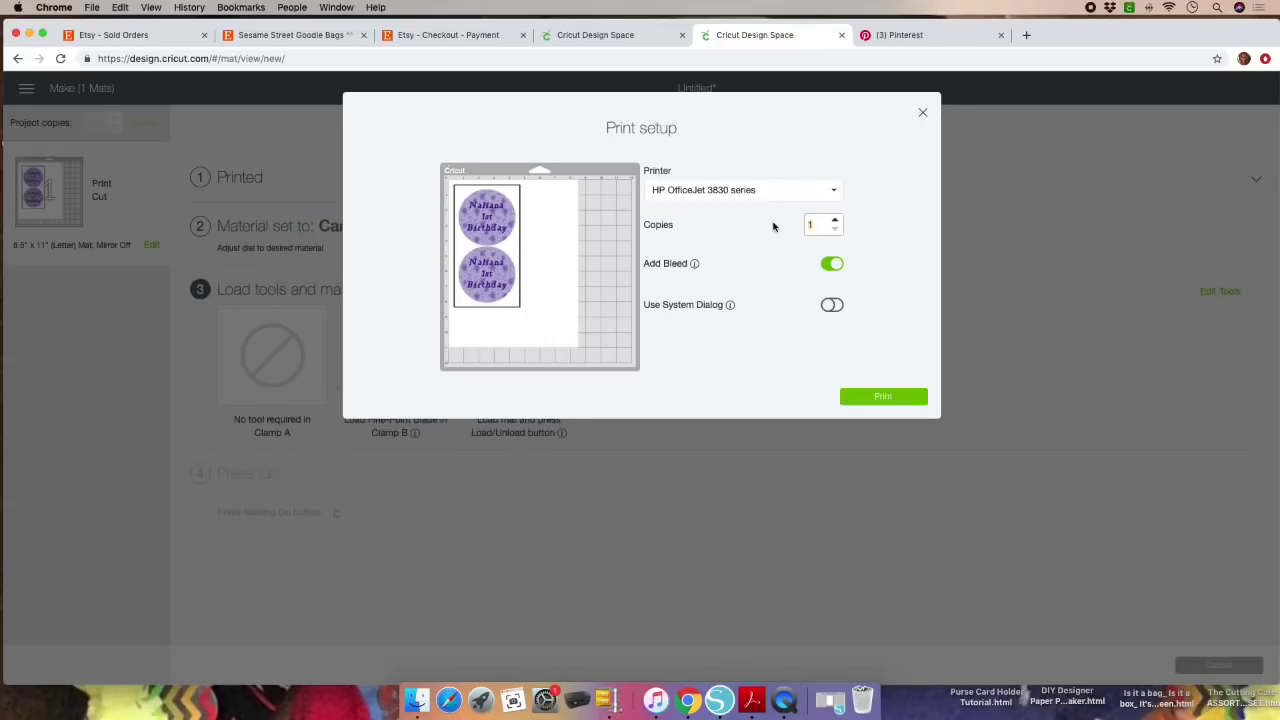
type("4")
left_click(880, 400)
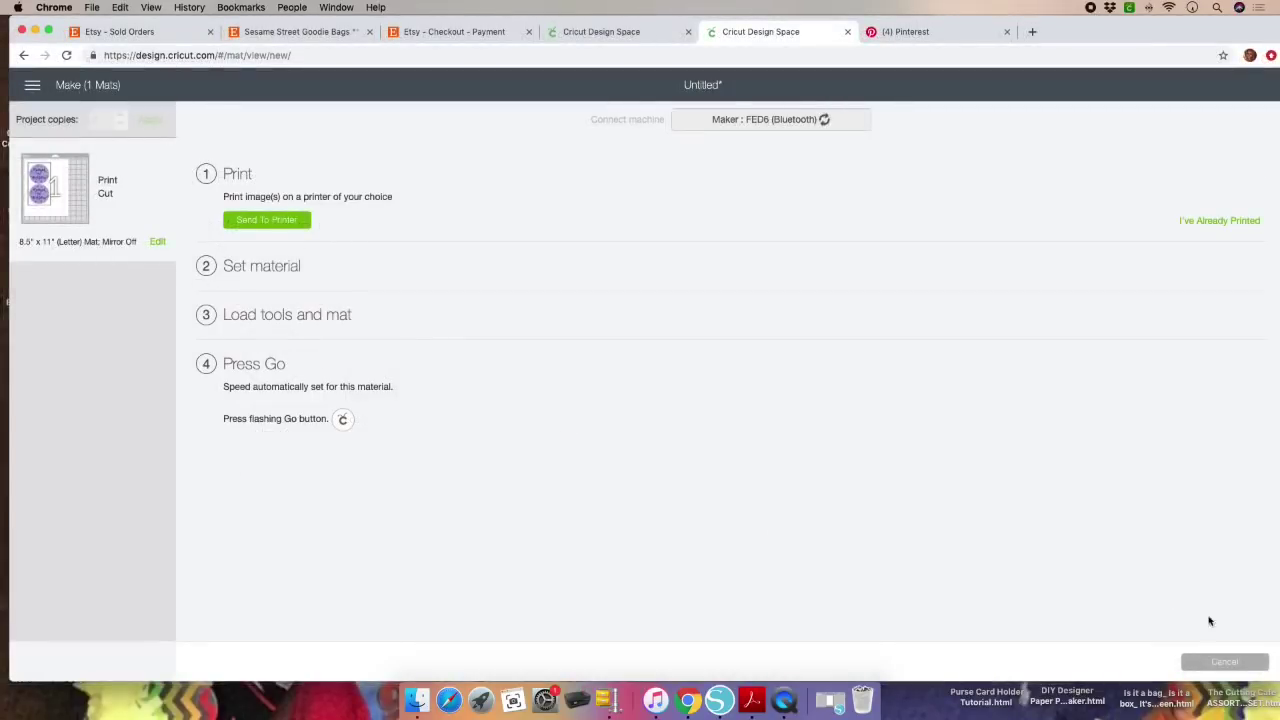
- Leave the make stage and hide the flattened birthday circle on the canvas
left_click(1222, 663)
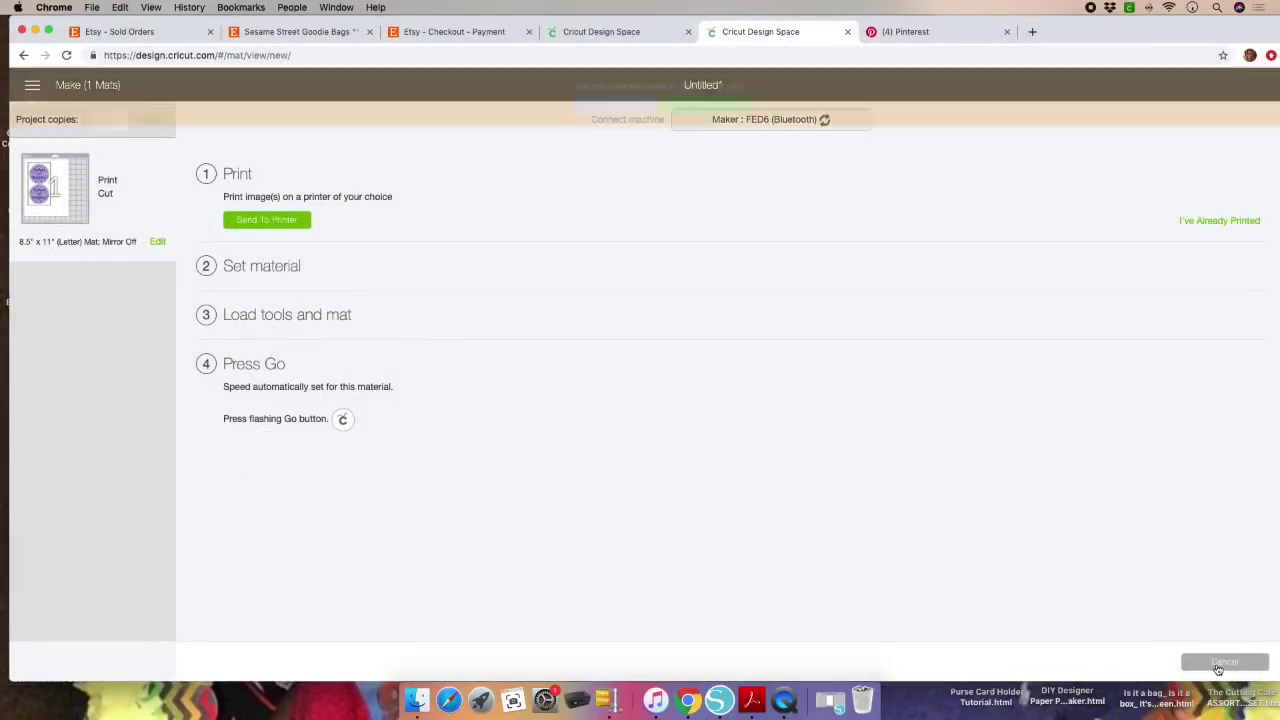
left_click(697, 110)
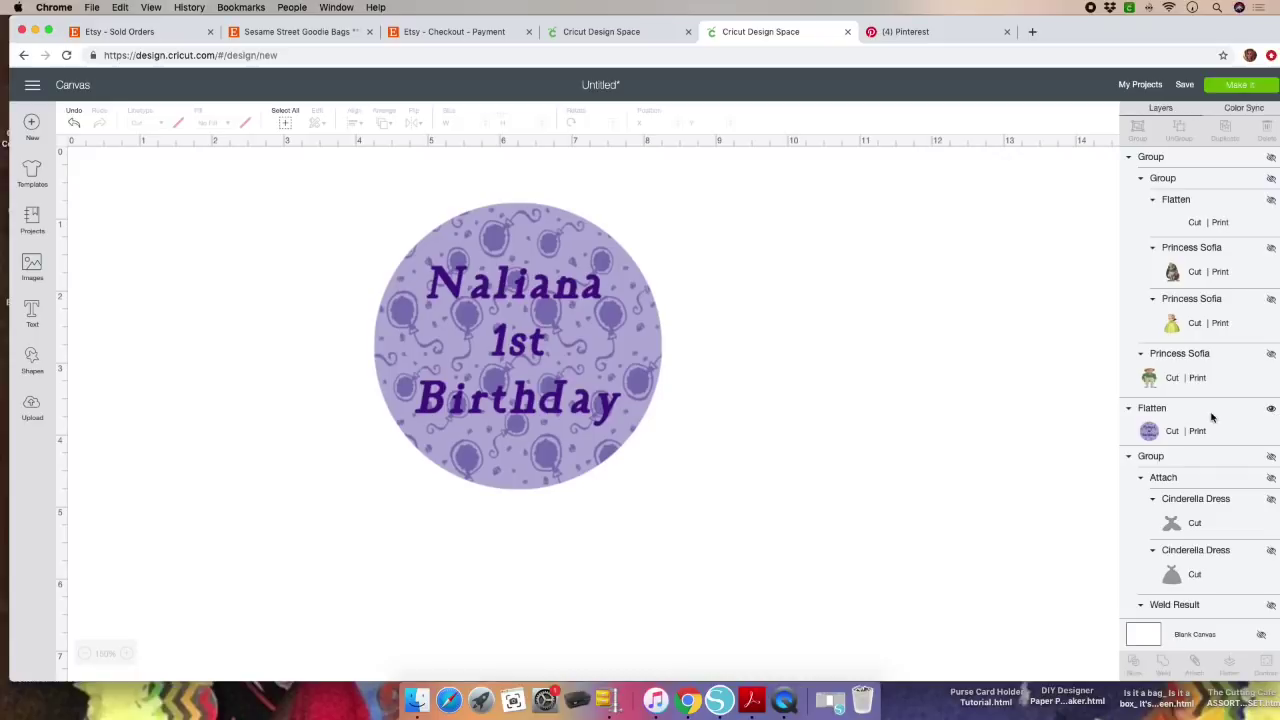
left_click(1271, 410)
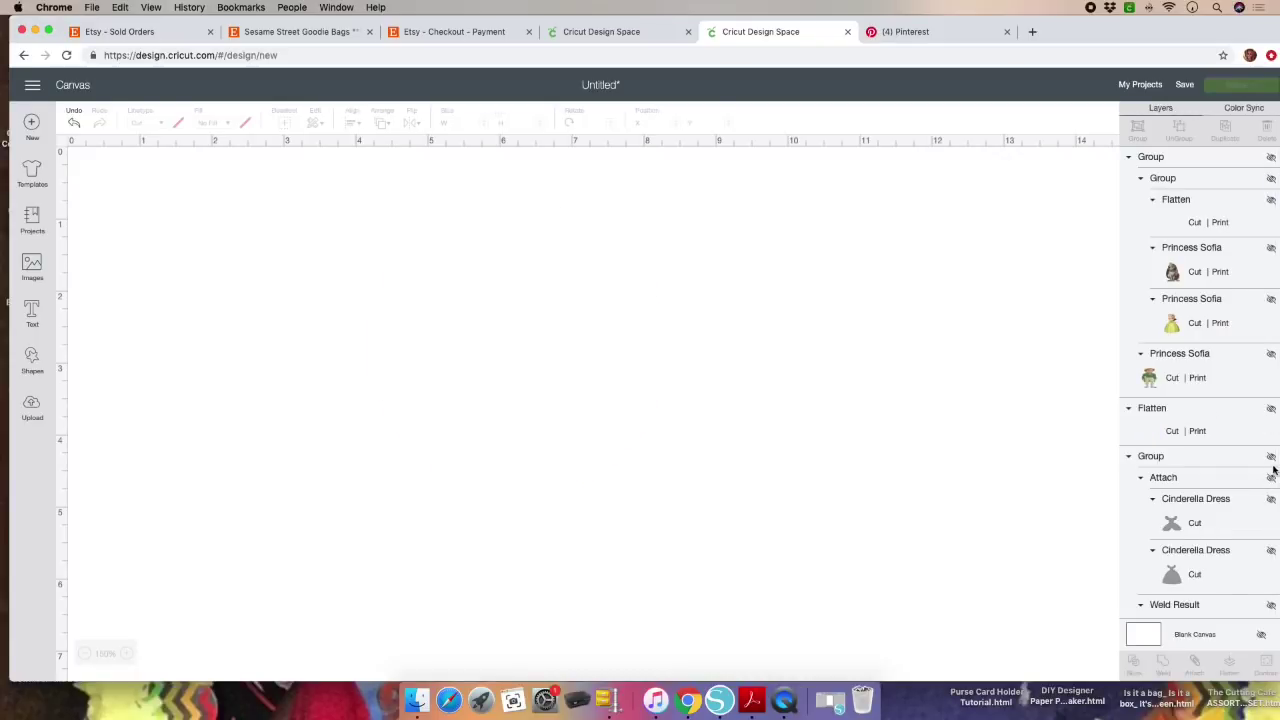
- Show the group with the two crowns and the Cinderella dress, and move it toward the middle of the canvas
scroll(1250, 463, "down", 3)
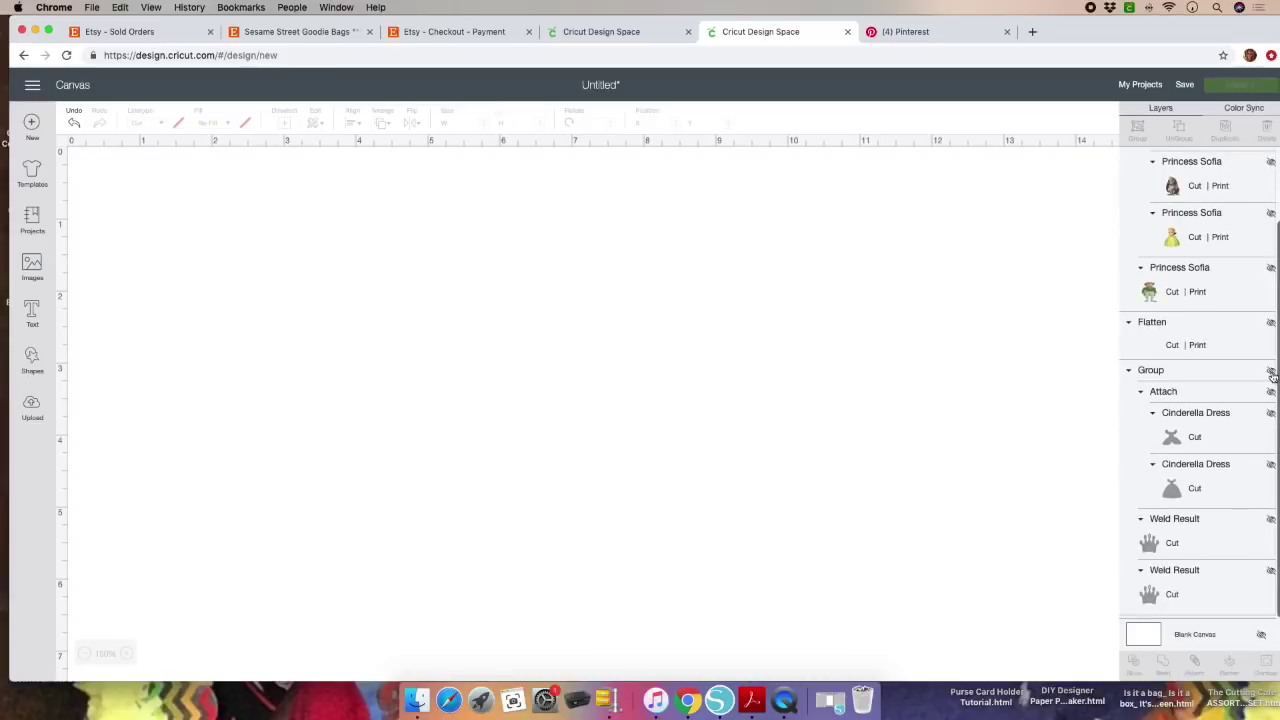
left_click(1271, 370)
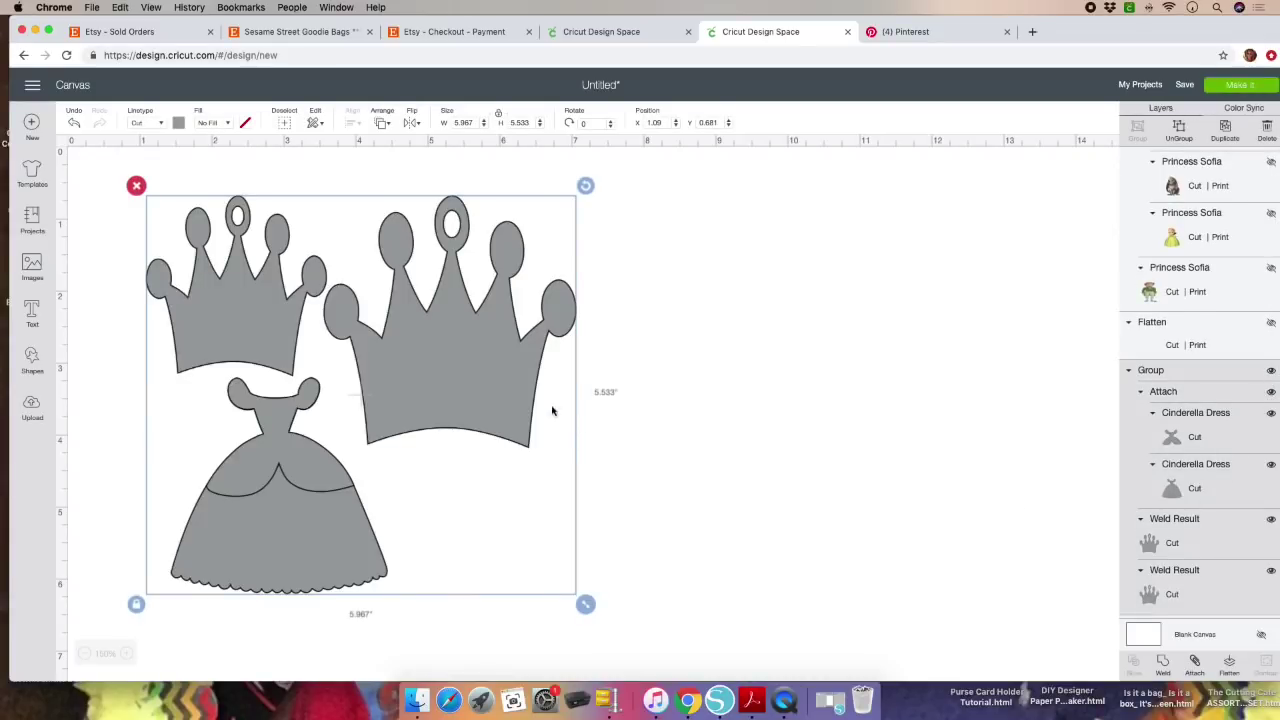
left_click_drag(494, 374, 668, 395)
left_click(910, 368)
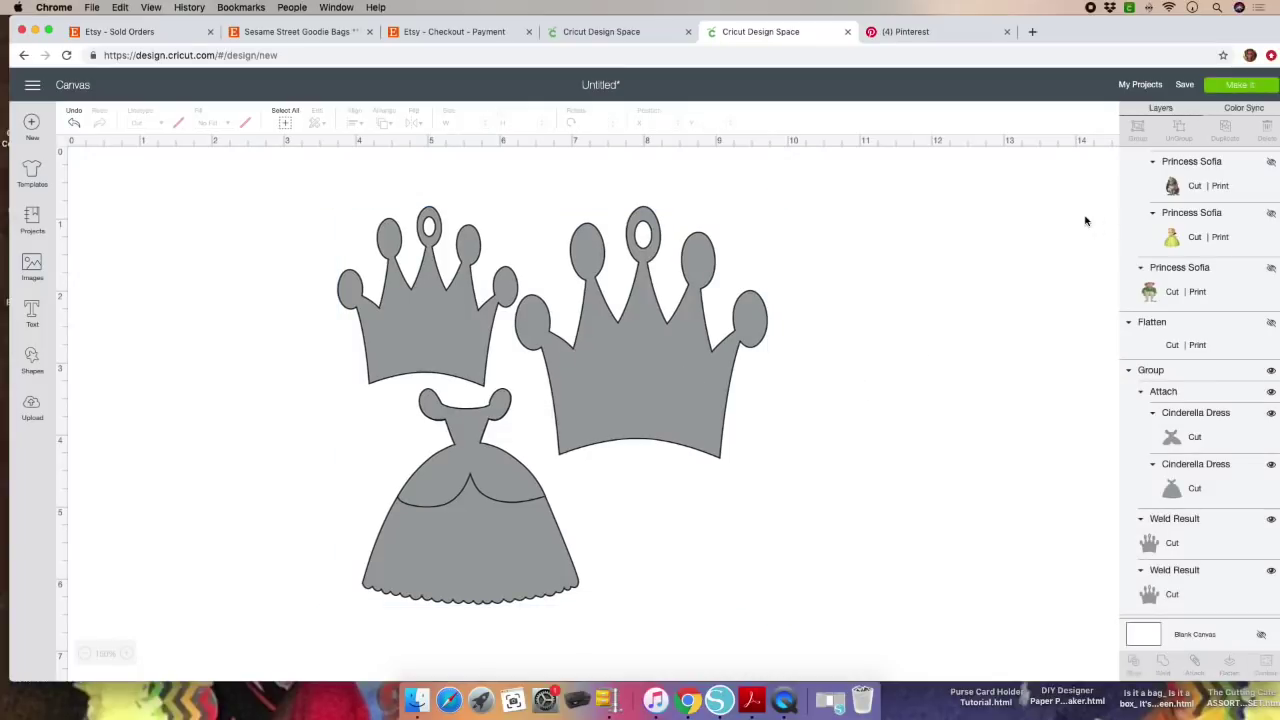
- Prepare the crowns and dress for making and apply 8 project copies
left_click(1236, 84)
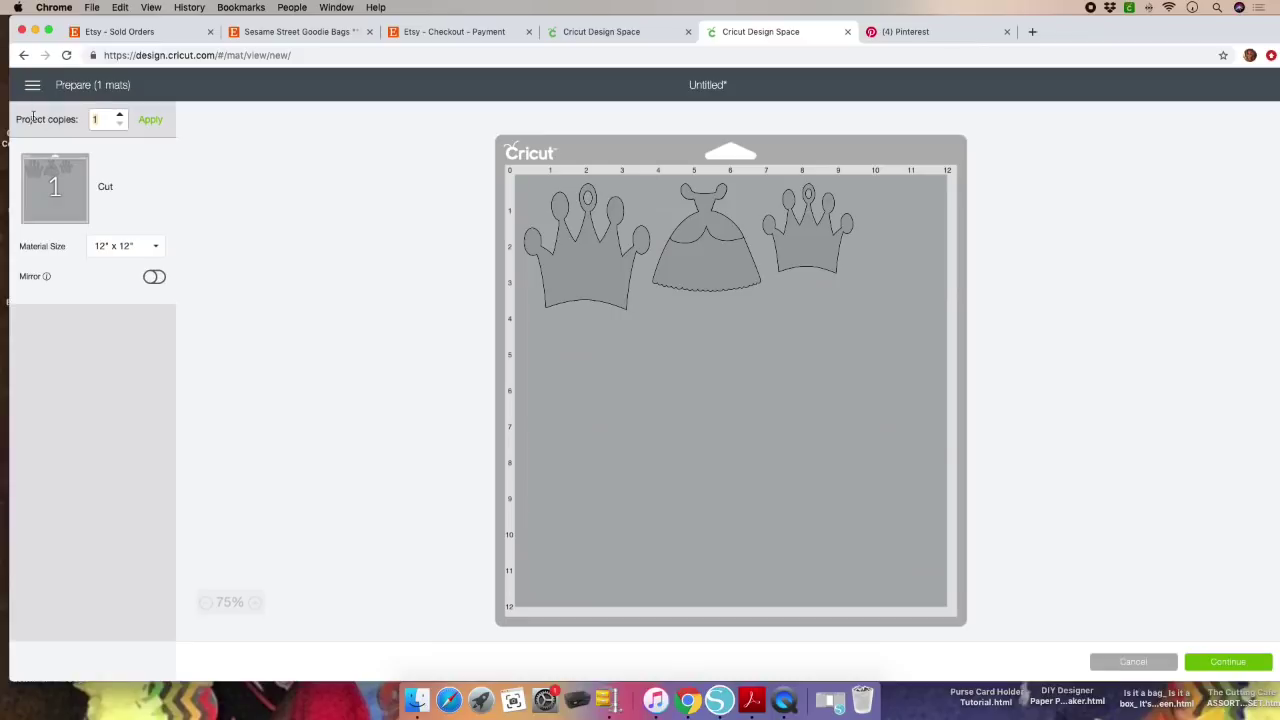
left_click(101, 120)
type("8")
left_click(156, 121)
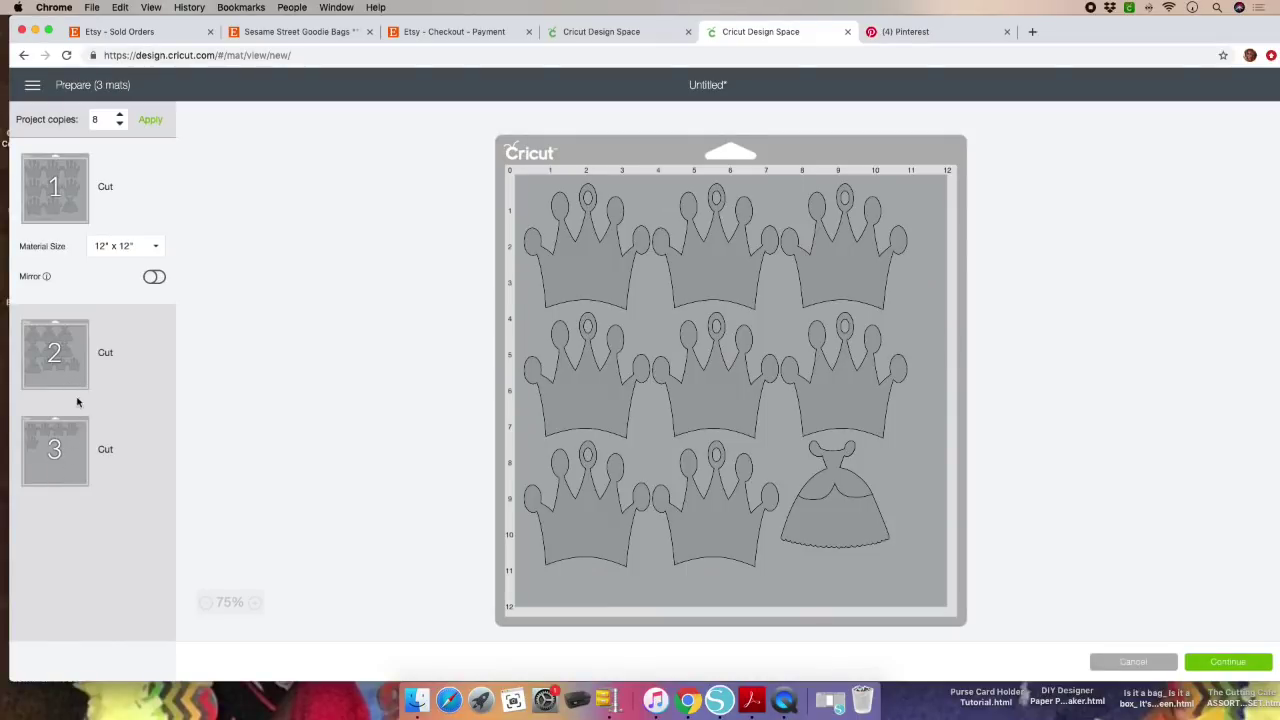
- Move the lone second-row crown from mat 3 to mat 2 and place it beside the top row of dresses
left_click(55, 449)
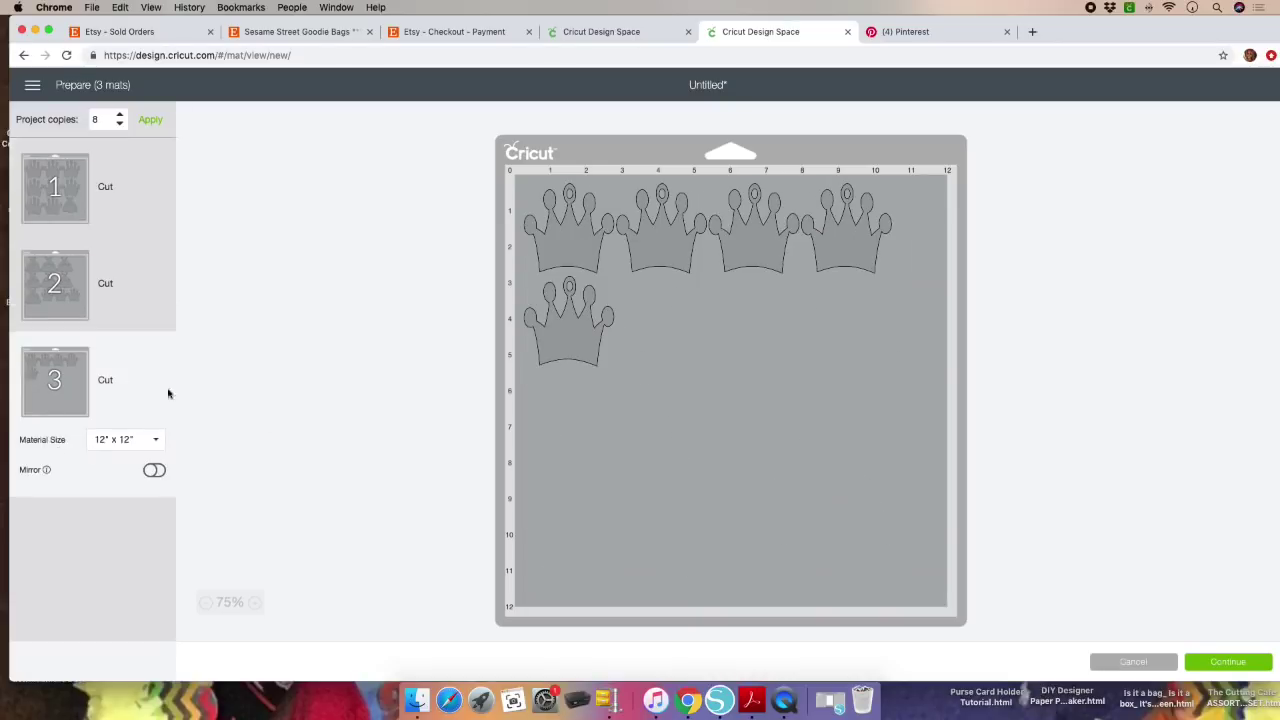
left_click(48, 266)
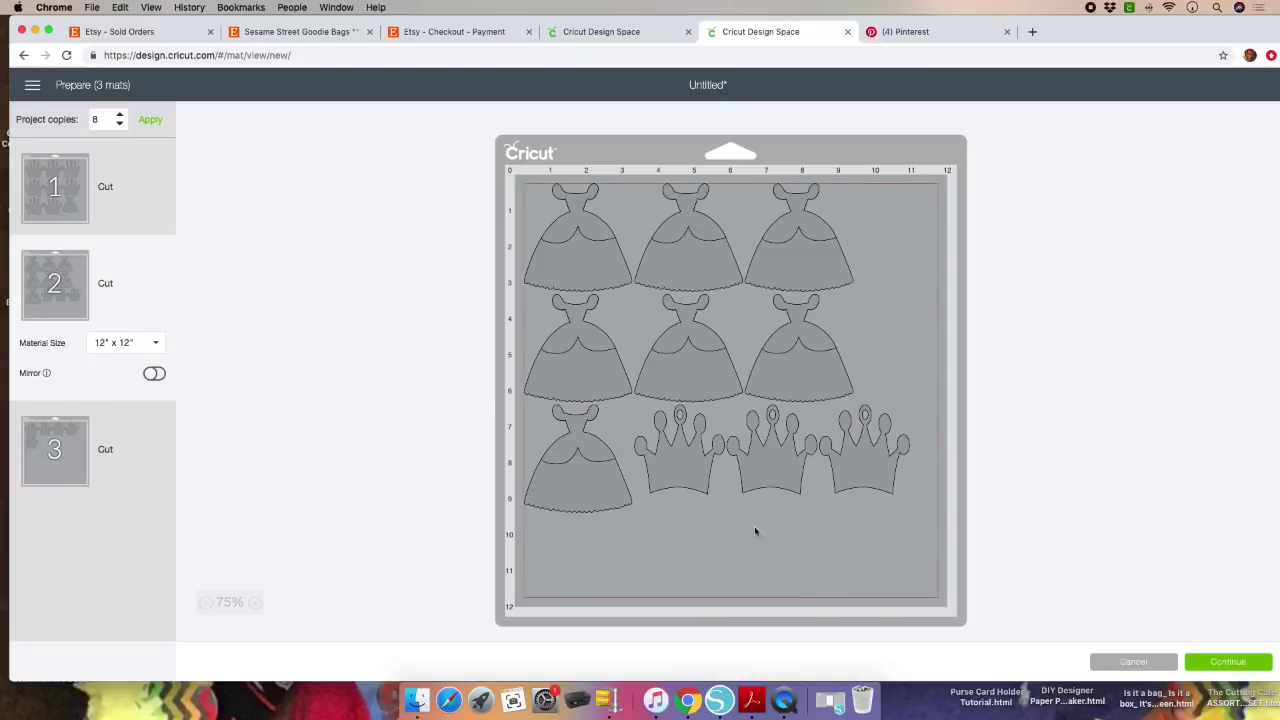
left_click(54, 449)
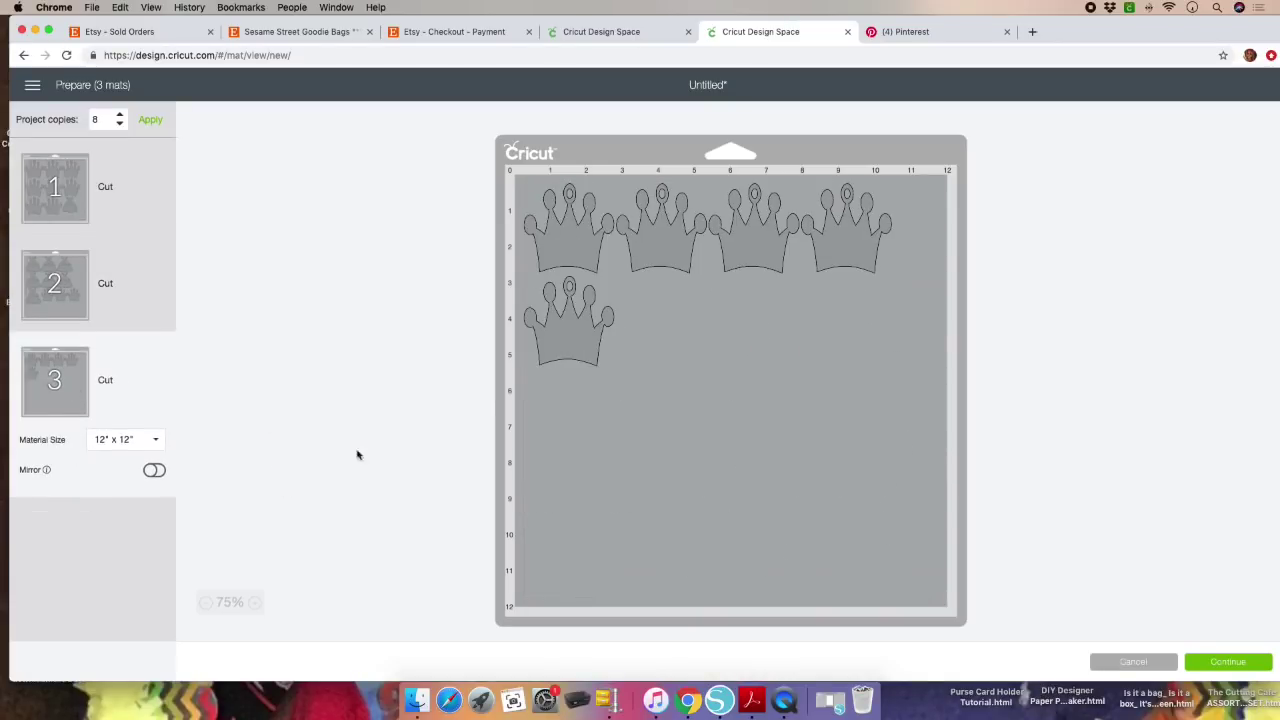
left_click(577, 339)
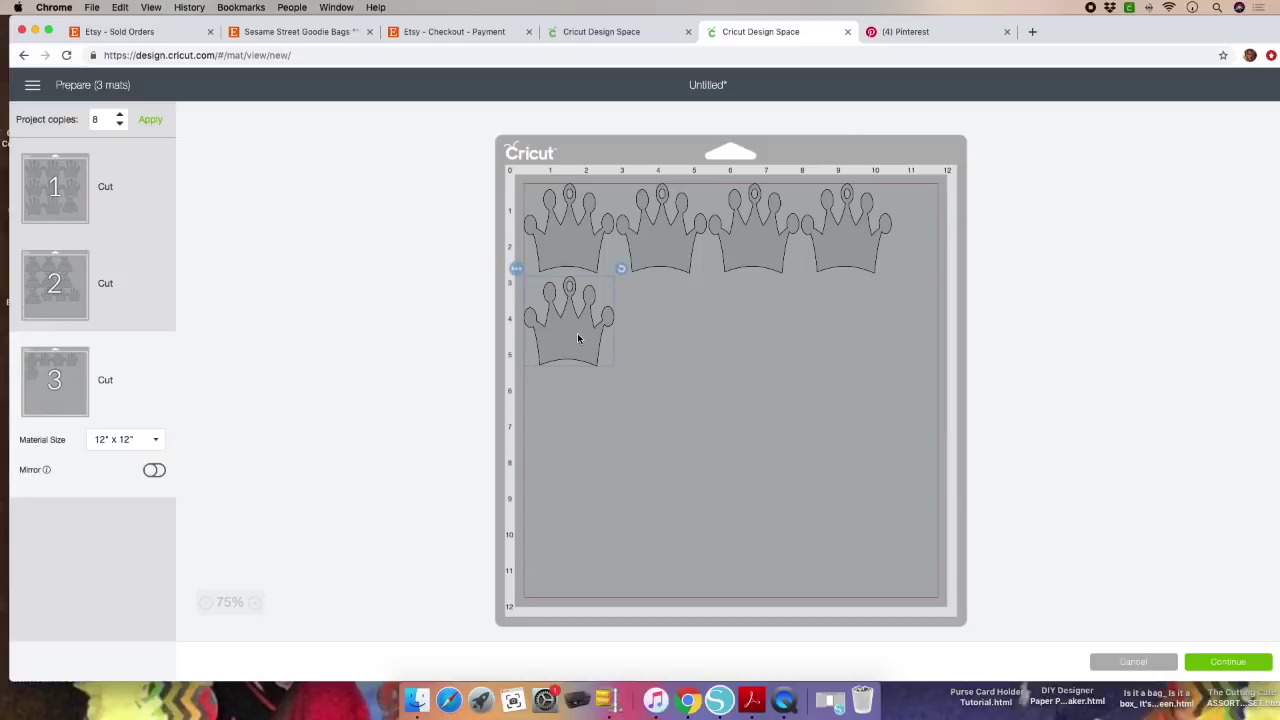
left_click(516, 269)
left_click(521, 300)
left_click(565, 224)
left_click(876, 309)
left_click_drag(583, 314, 894, 229)
- Move the last crown in mat 3's row to mat 2 and place it beside the second row of dresses
left_click(71, 434)
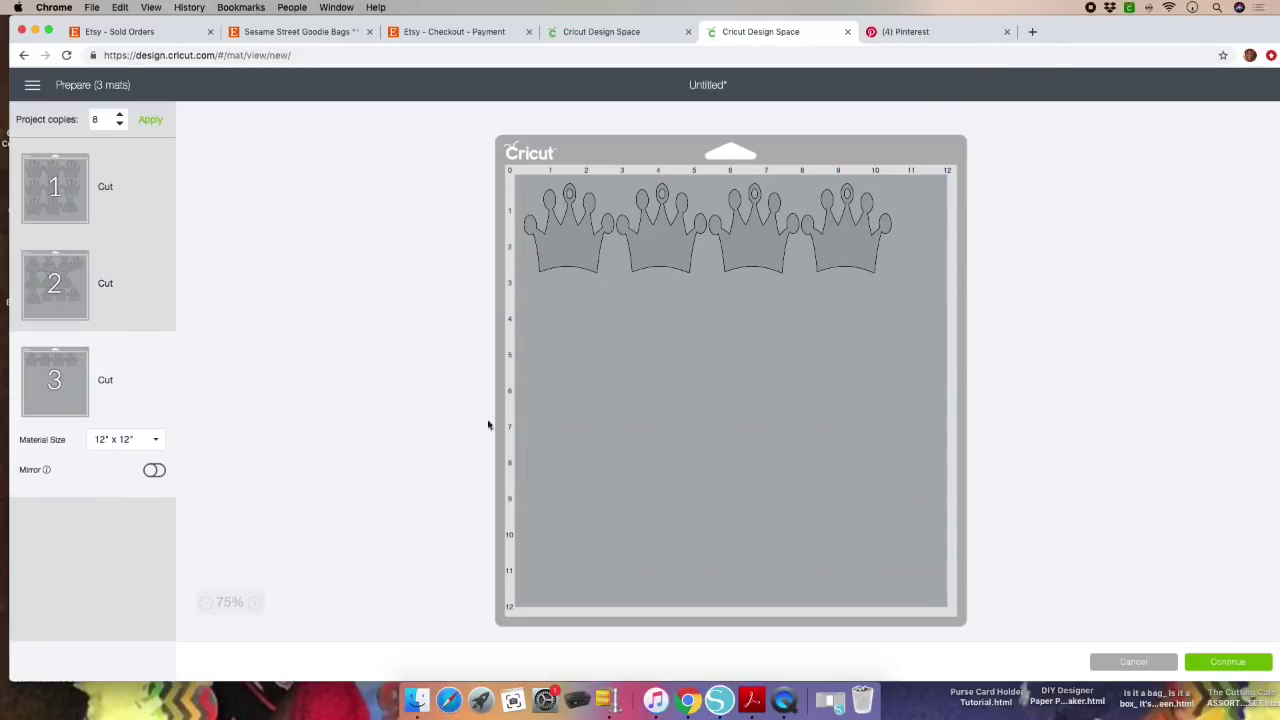
left_click(872, 247)
left_click(793, 176)
left_click(790, 205)
left_click(554, 213)
left_click(889, 306)
left_click_drag(827, 225, 873, 323)
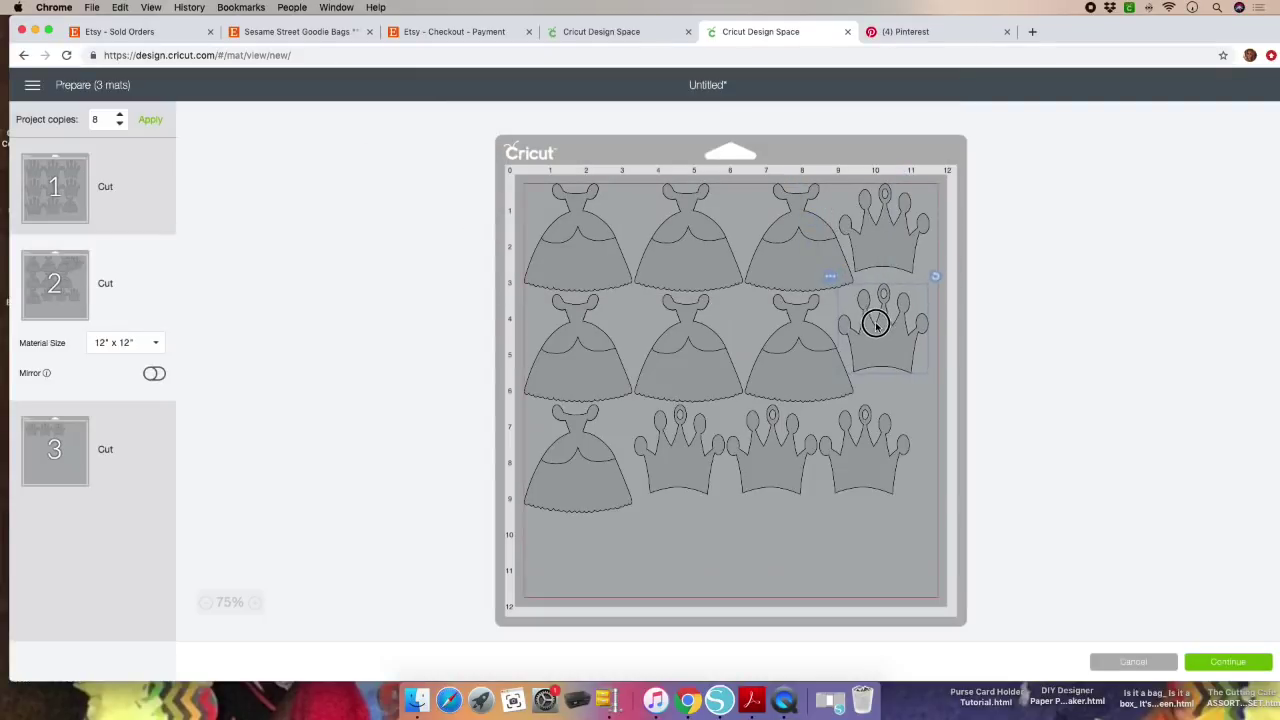
- Move the first crown on mat 3 to mat 2 and place it in the empty space along the bottom of the mat
left_click(46, 464)
left_click(516, 175)
left_click(521, 207)
left_click(551, 213)
left_click(877, 307)
left_click_drag(566, 251, 648, 567)
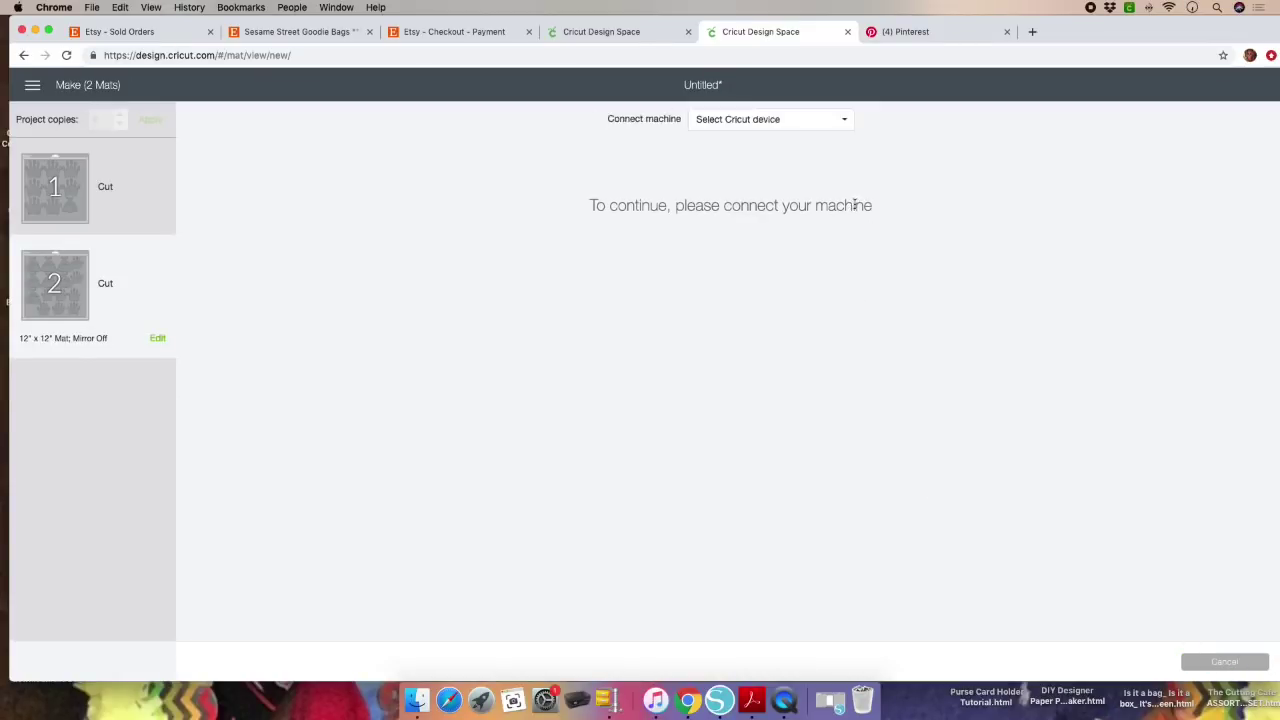
- Connect the Maker : FED6 (Bluetooth) machine for the two-mat cut and select mat 1
left_click(803, 120)
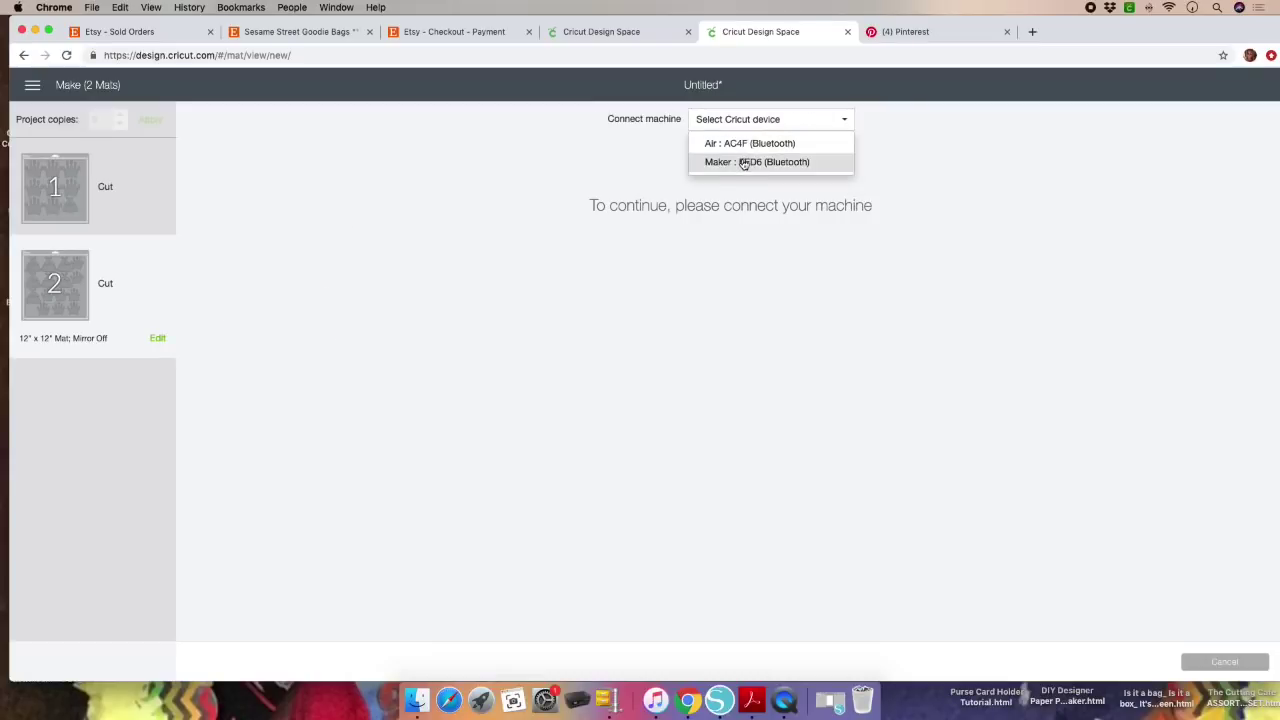
left_click(752, 163)
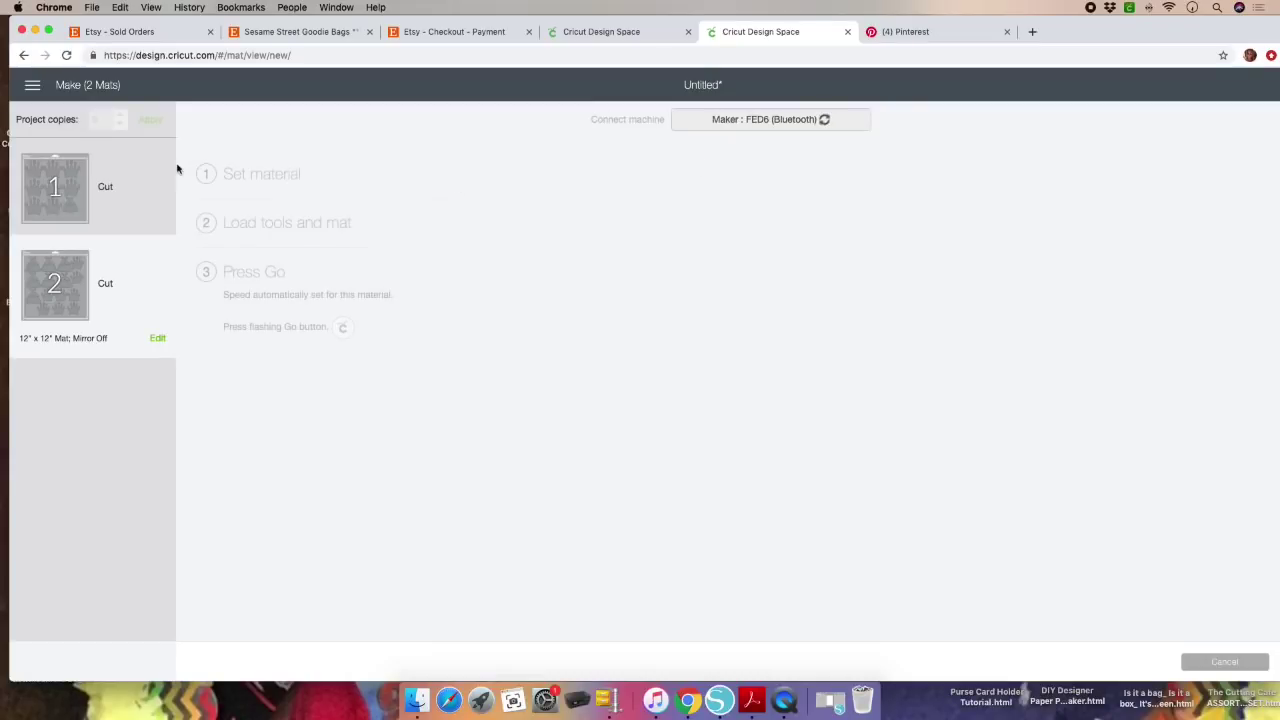
left_click(148, 188)
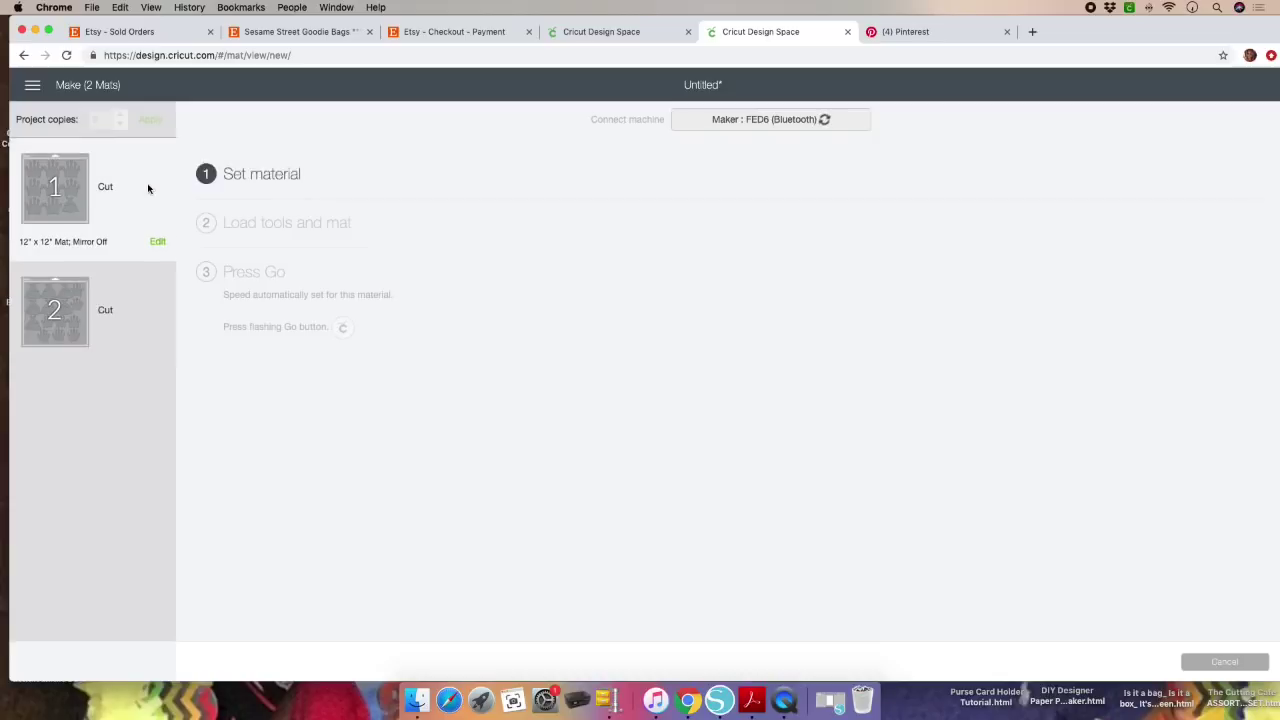